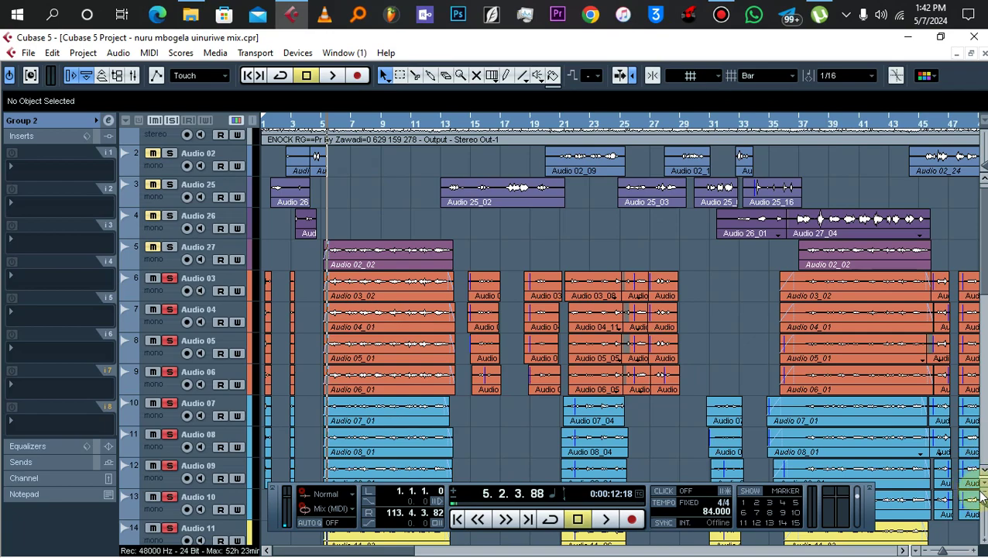
Reduce the track heights and look through the project's tracks, from the lead vocals down to the group and FX channels
{"action": "left_click", "coordinate": [983, 495]}
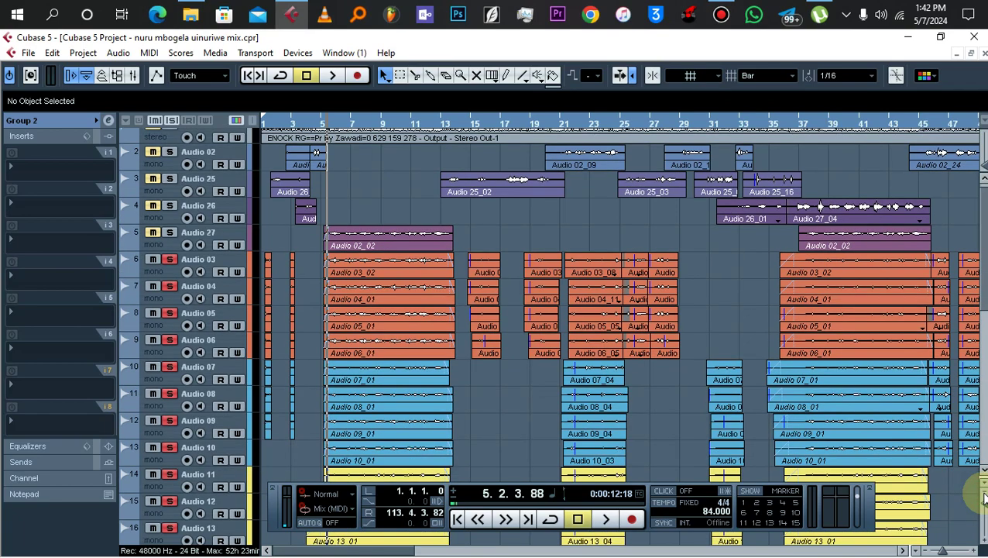
{"action": "scroll", "coordinate": [542, 333], "scroll_direction": "down", "scroll_amount": 10}
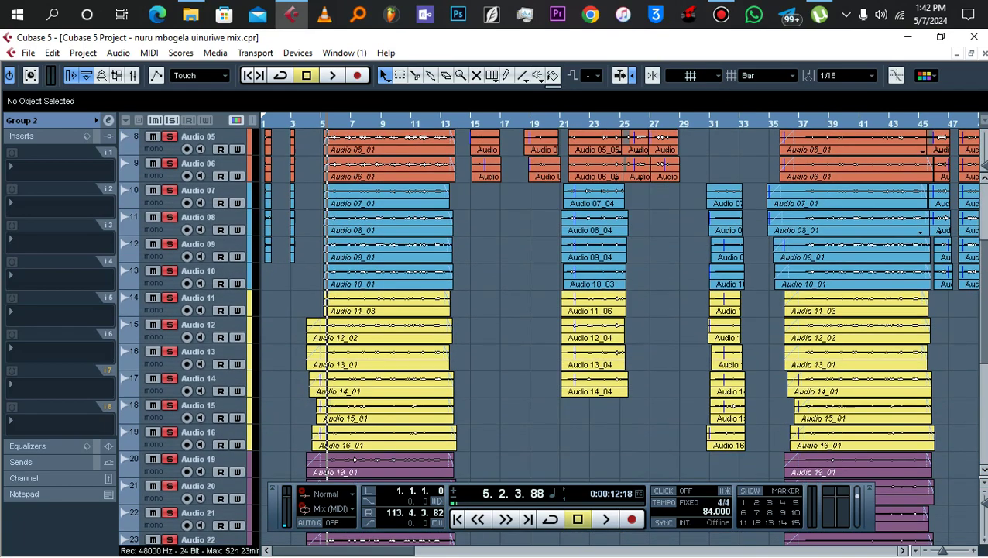
{"action": "scroll", "coordinate": [543, 333], "scroll_direction": "down", "scroll_amount": 5}
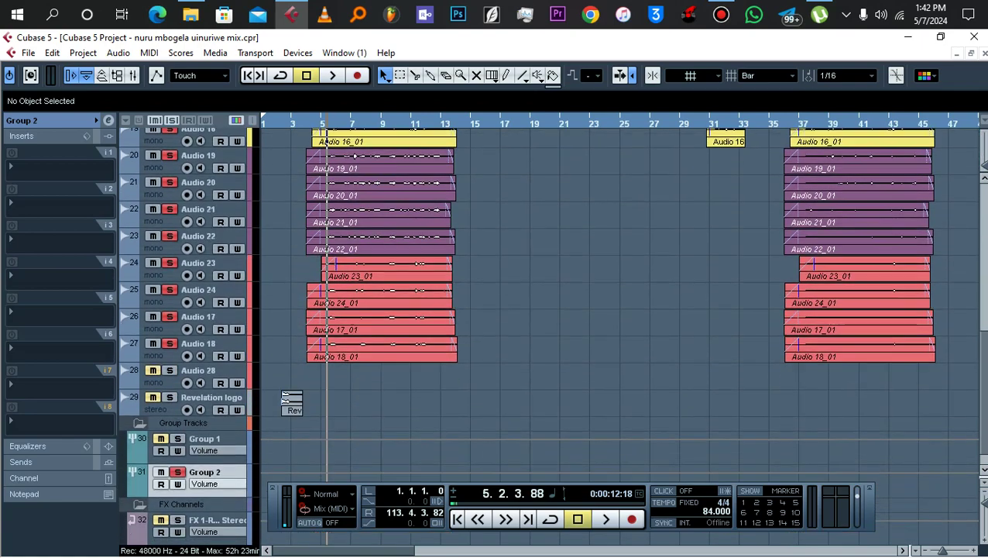
{"action": "scroll", "coordinate": [980, 310], "scroll_direction": "up", "scroll_amount": 15}
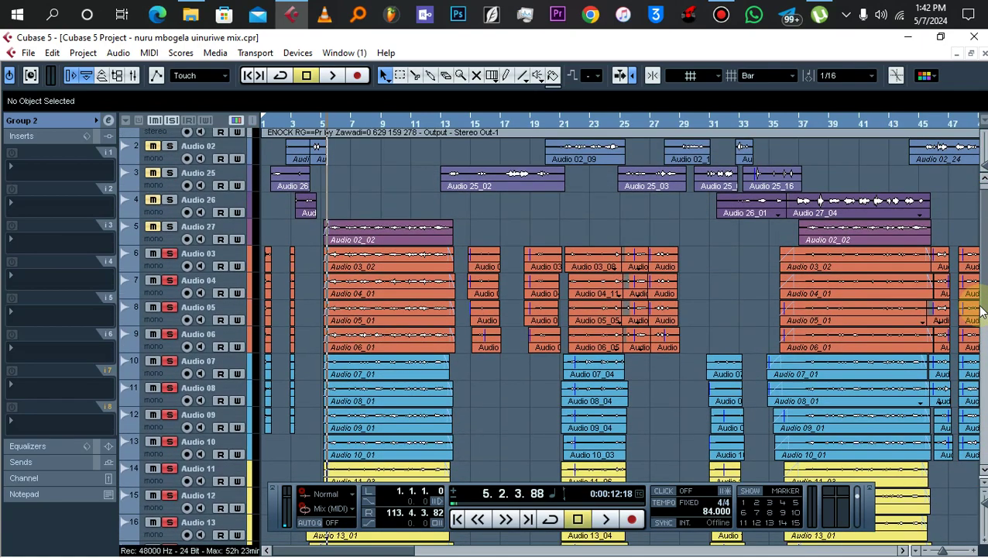
{"action": "scroll", "coordinate": [981, 309], "scroll_direction": "down", "scroll_amount": 8}
{"action": "scroll", "coordinate": [977, 341], "scroll_direction": "up", "scroll_amount": 9}
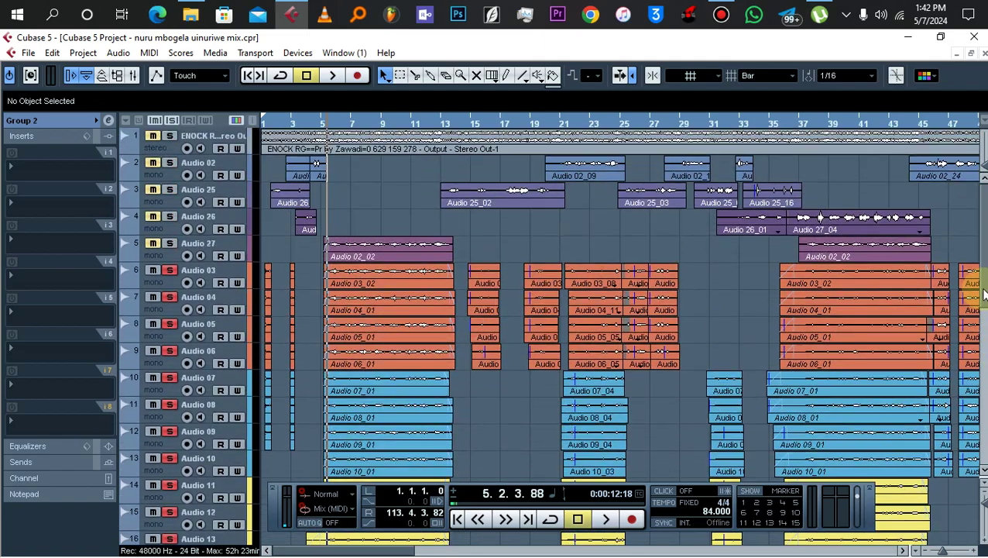
{"action": "scroll", "coordinate": [984, 297], "scroll_direction": "down", "scroll_amount": 5}
{"action": "scroll", "coordinate": [983, 296], "scroll_direction": "up", "scroll_amount": 5}
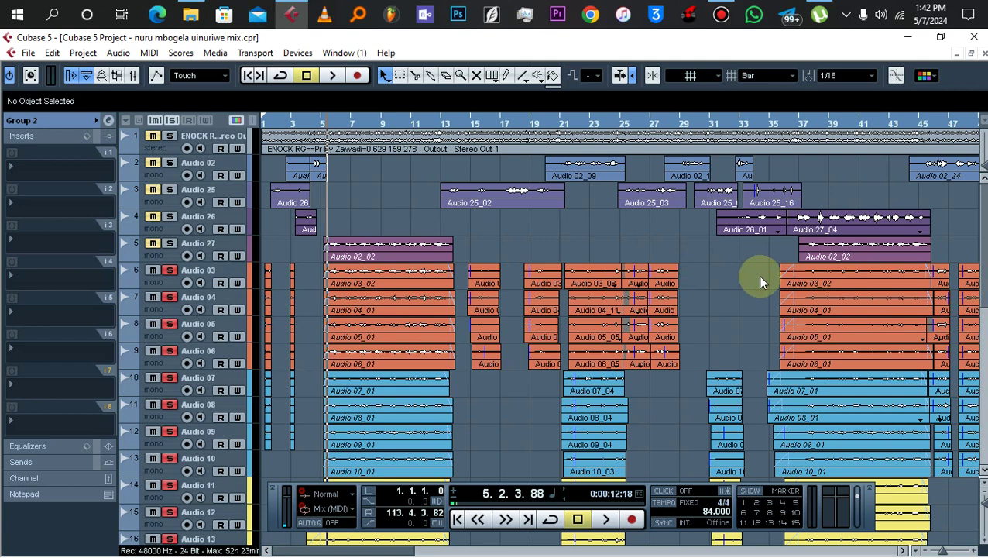
During playback, mute the first-section clips around bars 4–14 on every track from Audio 07 down to Audio 18, leaving Audio 03–06 audible
{"action": "key", "text": "space"}
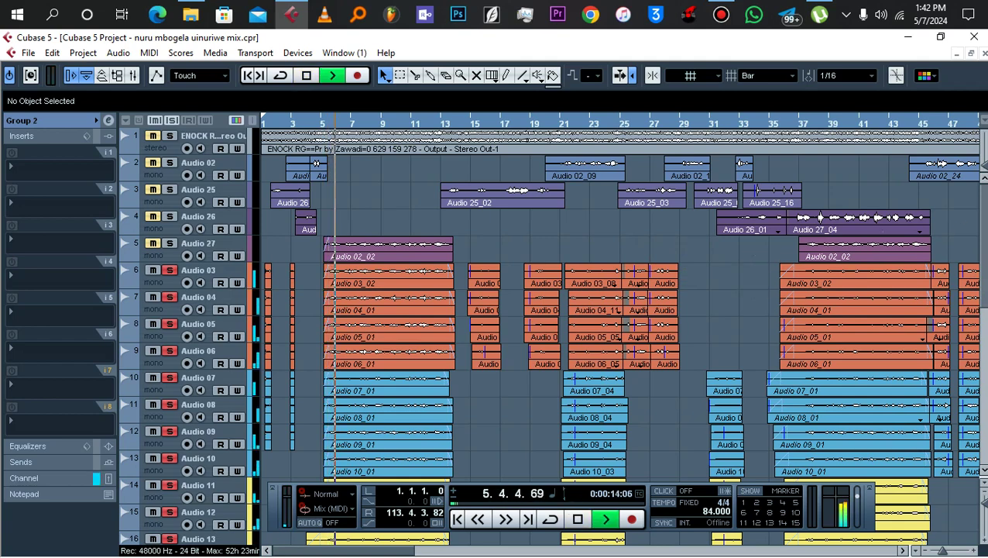
{"action": "left_click_drag", "start_coordinate": [978, 248], "coordinate": [980, 397]}
{"action": "right_click", "coordinate": [606, 284]}
{"action": "left_click", "coordinate": [606, 299]}
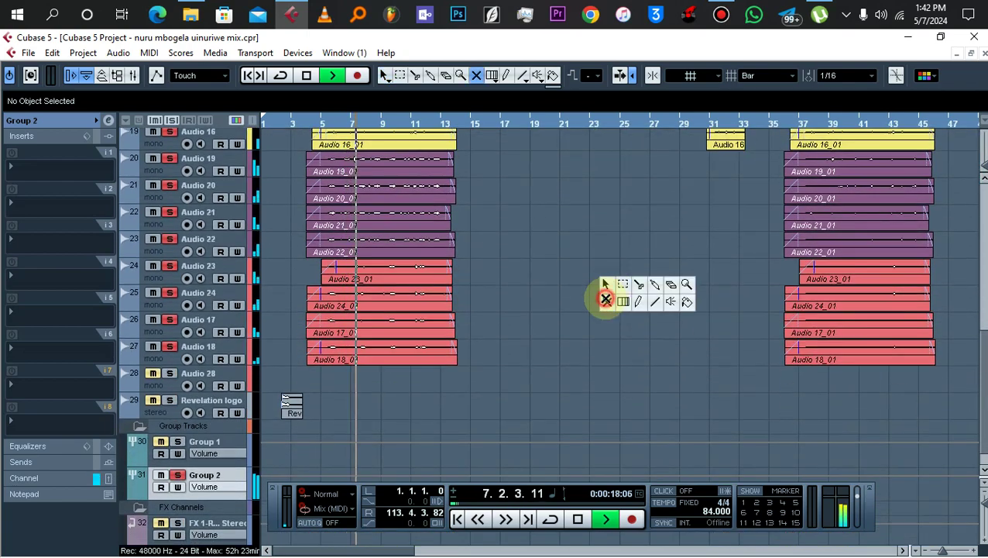
{"action": "left_click", "coordinate": [424, 427]}
{"action": "scroll", "coordinate": [399, 203], "scroll_direction": "up", "scroll_amount": 10}
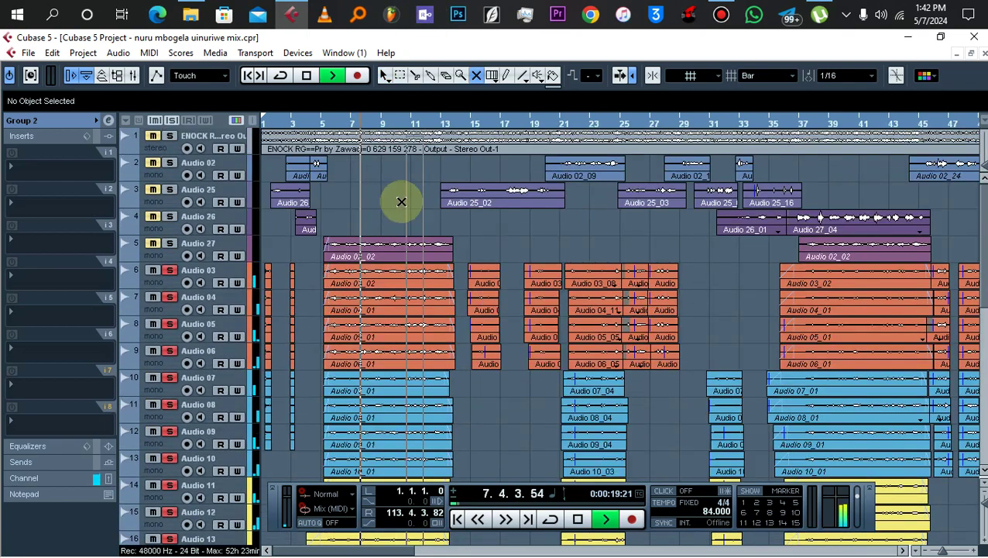
{"action": "left_click", "coordinate": [380, 384]}
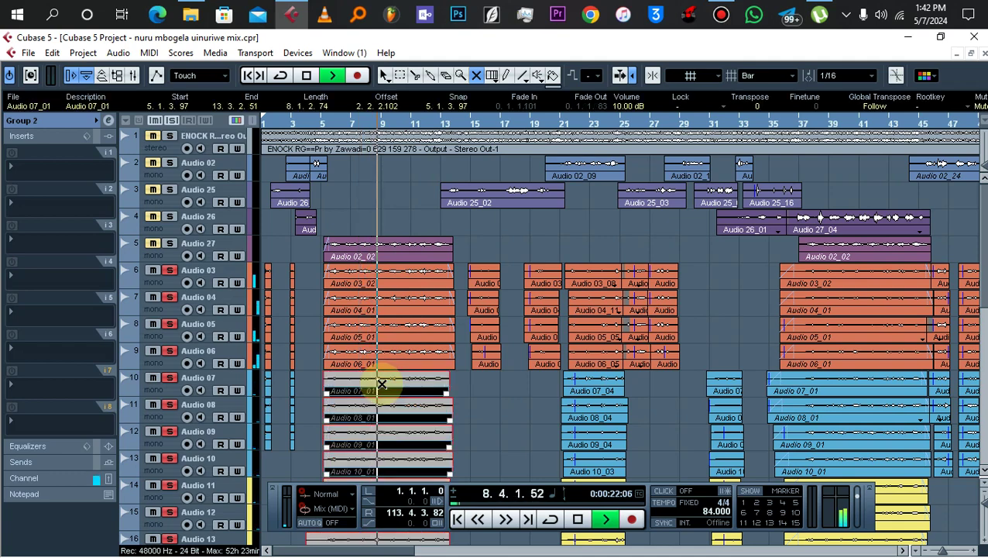
{"action": "scroll", "coordinate": [982, 243], "scroll_direction": "down", "scroll_amount": 3}
{"action": "key", "text": "space"}
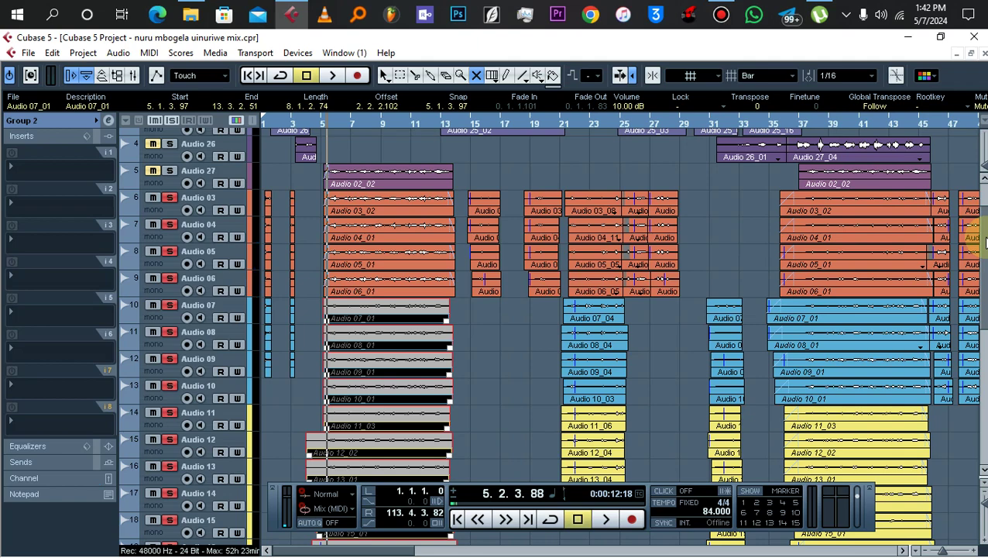
Hide the transport panel, then audition the blue Audio 07–10 clips by unmuting them and muting the orange Audio 03–06 clips in the first section
{"action": "left_click", "coordinate": [499, 337]}
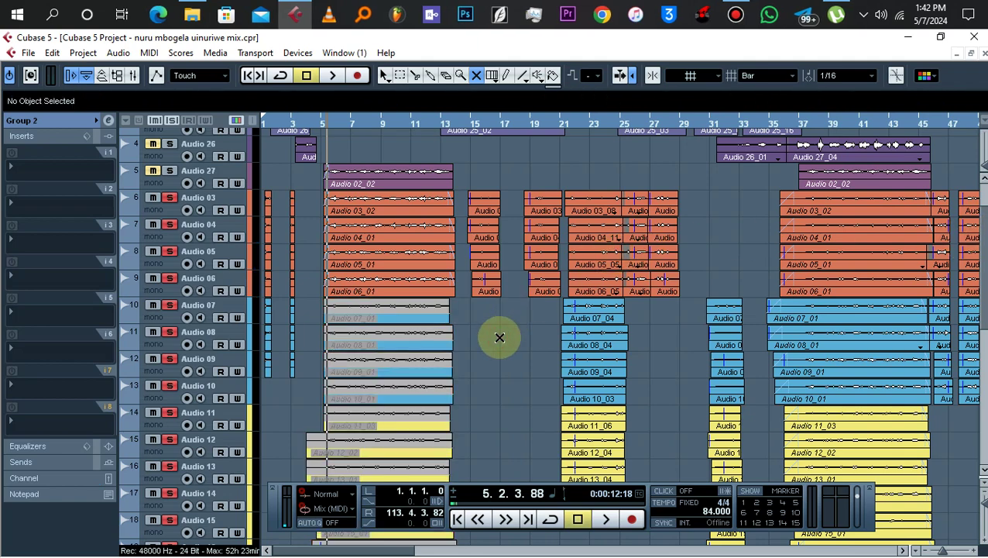
{"action": "key", "text": "F2"}
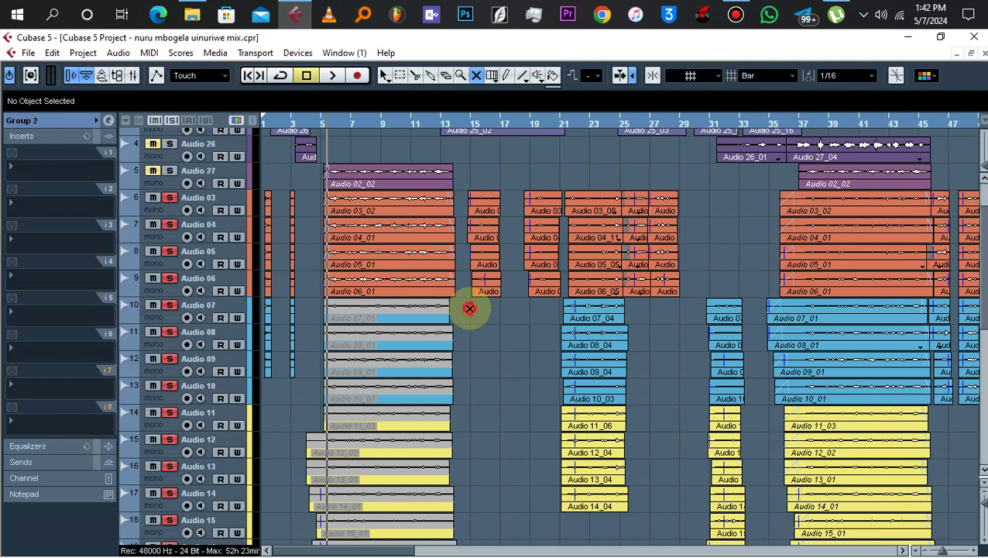
{"action": "left_click_drag", "start_coordinate": [470, 308], "coordinate": [397, 392]}
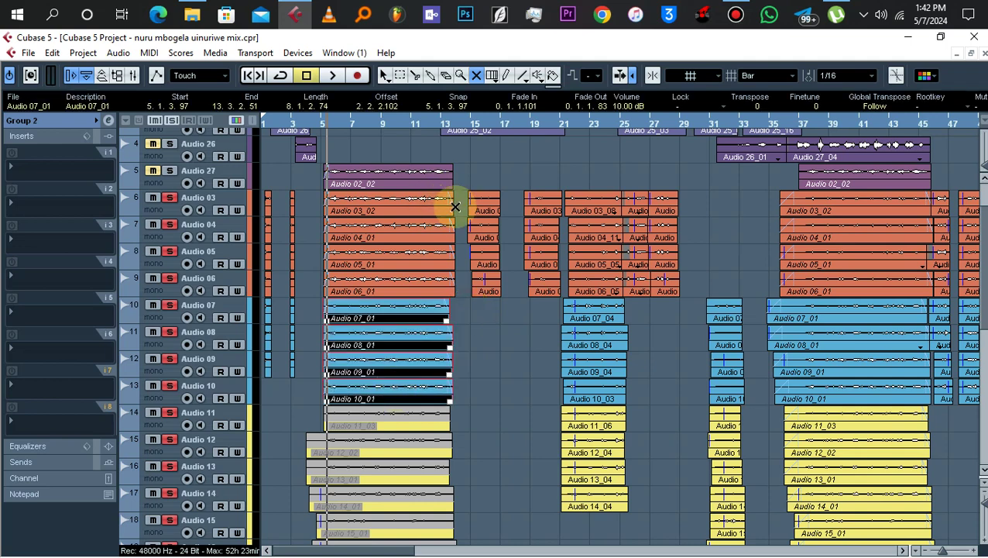
{"action": "left_click_drag", "start_coordinate": [461, 204], "coordinate": [419, 287]}
{"action": "key", "text": "space"}
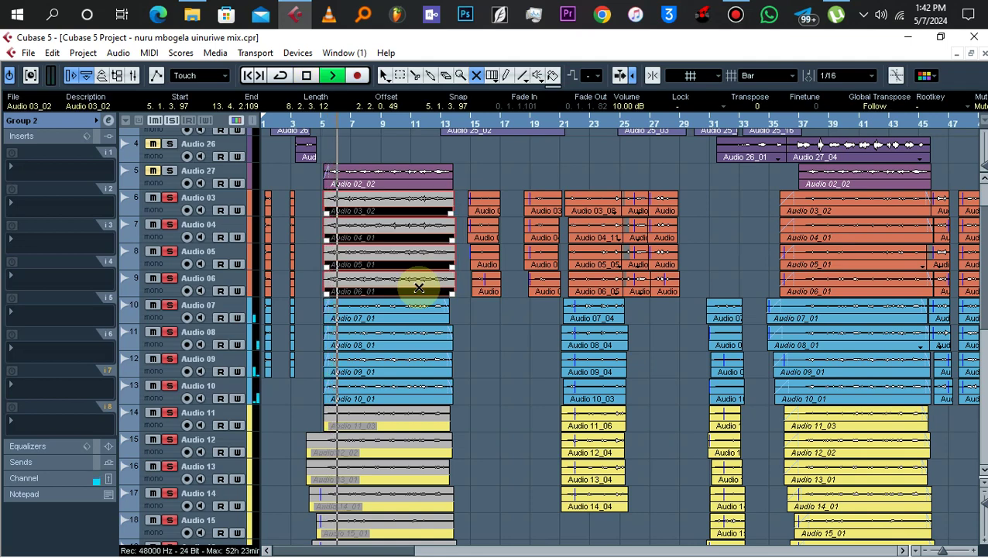
Unmute the orange Audio 03–06 clips in the first section and set their volume to 5 dB
{"action": "left_click_drag", "start_coordinate": [309, 202], "coordinate": [364, 291]}
{"action": "right_click", "coordinate": [505, 335]}
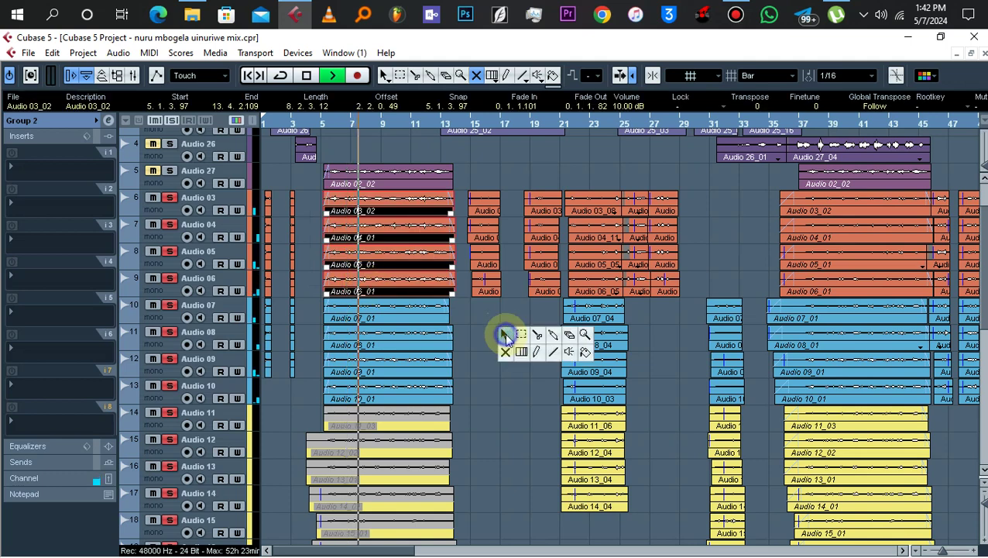
{"action": "left_click", "coordinate": [515, 339]}
{"action": "scroll", "coordinate": [628, 110], "scroll_direction": "down", "scroll_amount": 5}
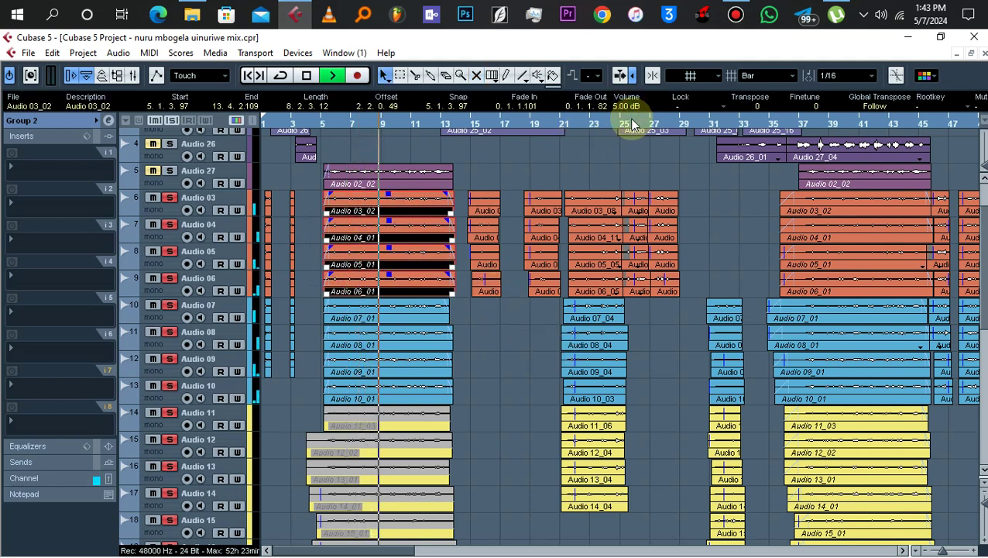
{"action": "left_click", "coordinate": [489, 366]}
{"action": "key", "text": "space"}
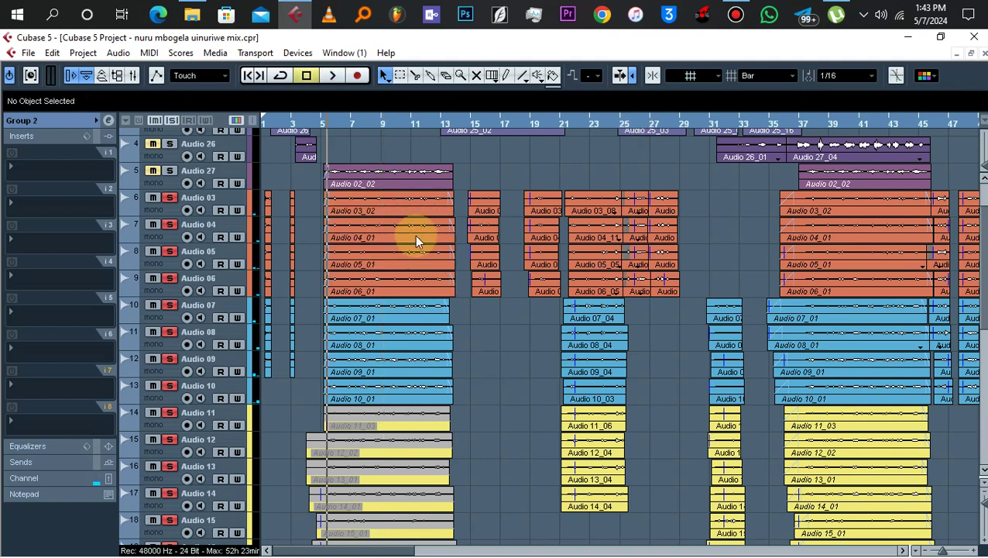
{"action": "left_click", "coordinate": [415, 228]}
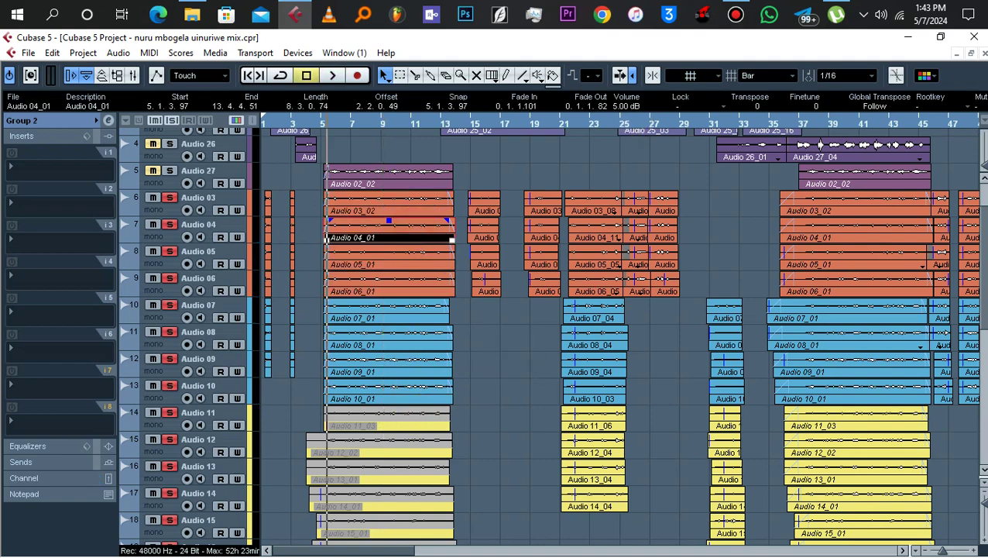
Unmute the yellow Audio 11–16 clips in the first section and play them along with the other voices
{"action": "scroll", "coordinate": [605, 329], "scroll_direction": "down", "scroll_amount": 5}
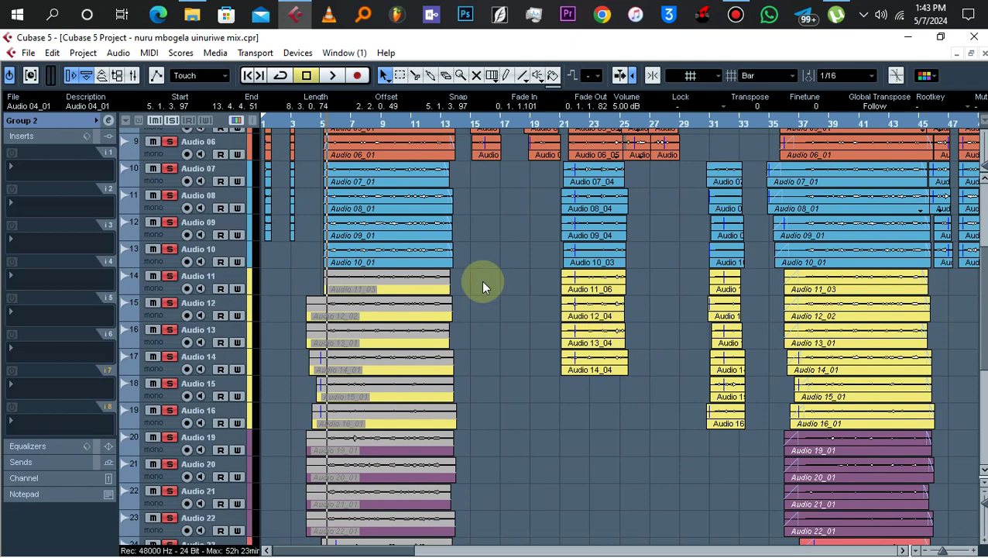
{"action": "right_click", "coordinate": [481, 280]}
{"action": "left_click", "coordinate": [481, 291]}
{"action": "left_click", "coordinate": [465, 288]}
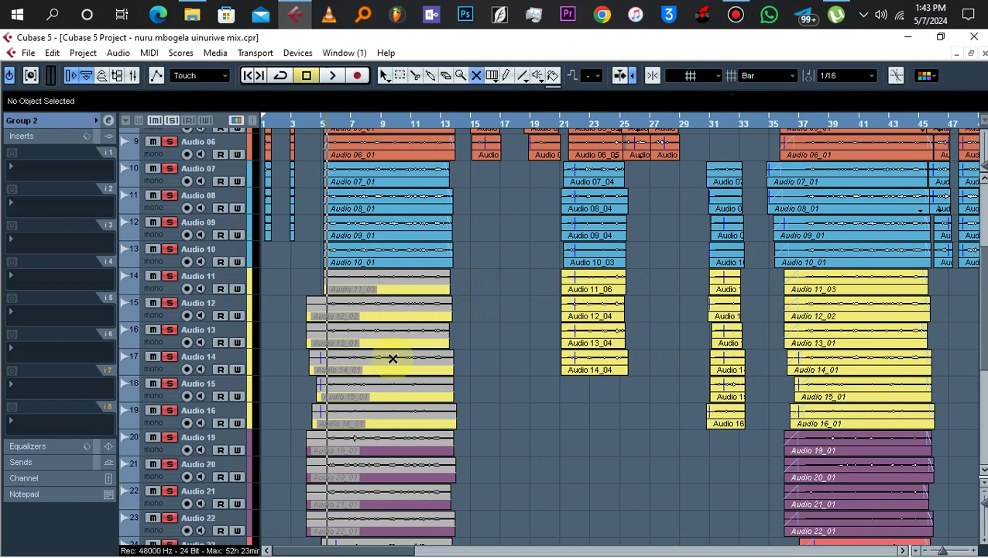
{"action": "mouse_move", "coordinate": [392, 358]}
{"action": "left_mouse_down"}
{"action": "mouse_move", "coordinate": [393, 326]}
{"action": "mouse_move", "coordinate": [390, 423]}
{"action": "left_mouse_up"}
{"action": "key", "text": "space"}
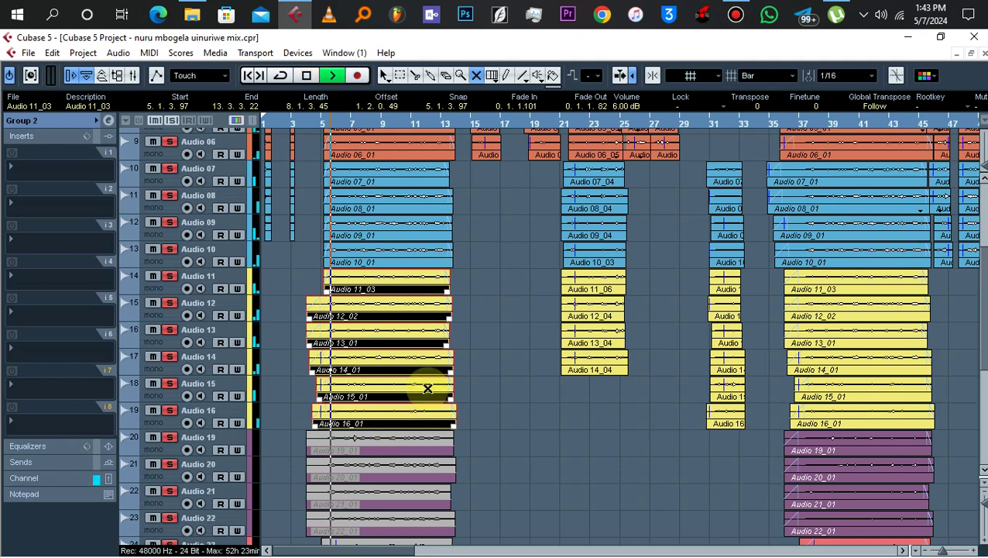
{"action": "right_click", "coordinate": [459, 342]}
{"action": "left_click", "coordinate": [460, 347]}
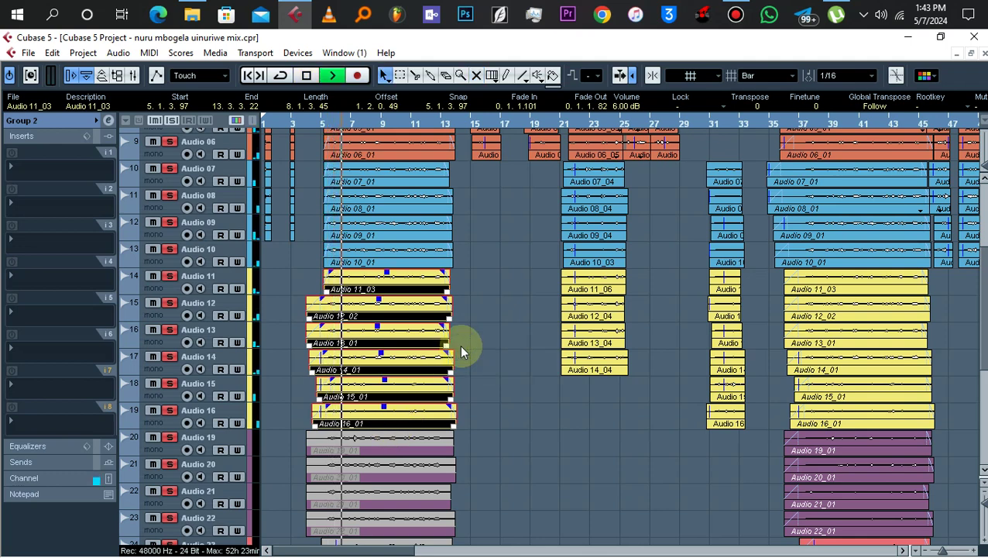
{"action": "left_click", "coordinate": [489, 371]}
Unmute the purple Audio 19–22 clips in the first section and set their volume to 5 dB
{"action": "right_click", "coordinate": [490, 379]}
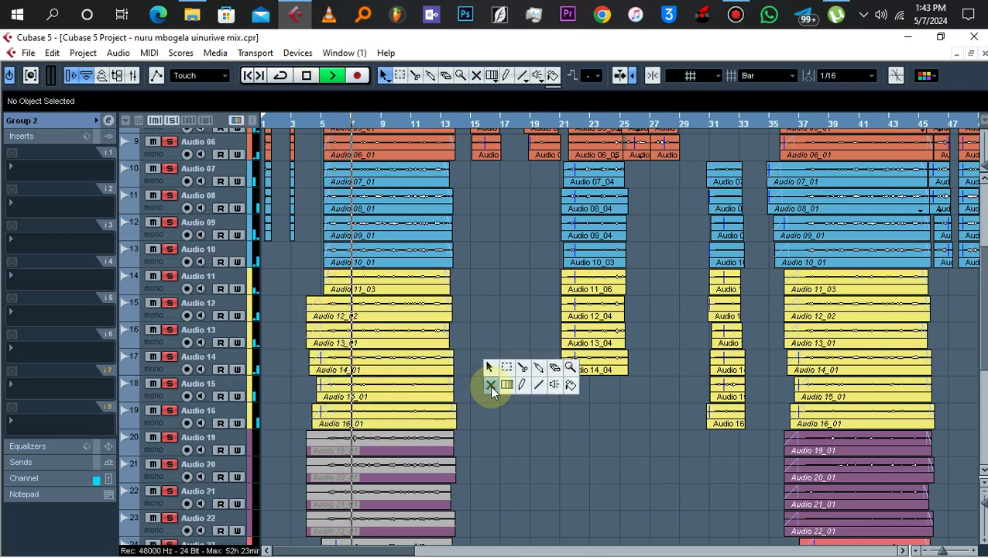
{"action": "left_click", "coordinate": [491, 385]}
{"action": "mouse_move", "coordinate": [477, 443]}
{"action": "left_mouse_down"}
{"action": "mouse_move", "coordinate": [378, 539]}
{"action": "mouse_move", "coordinate": [398, 371]}
{"action": "mouse_move", "coordinate": [392, 284]}
{"action": "left_mouse_up"}
{"action": "key", "text": "1"}
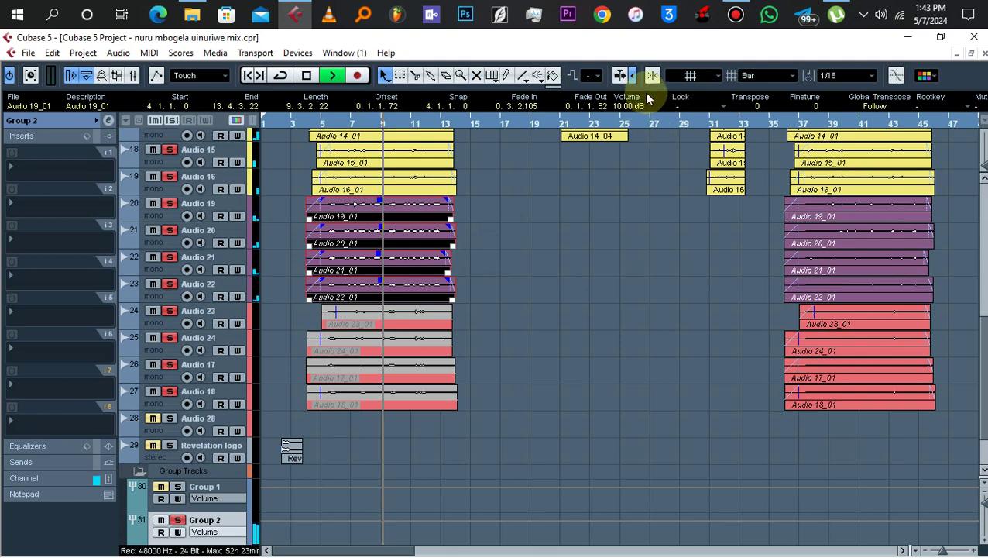
{"action": "left_click_drag", "start_coordinate": [627, 104], "coordinate": [629, 113]}
{"action": "left_click", "coordinate": [507, 302]}
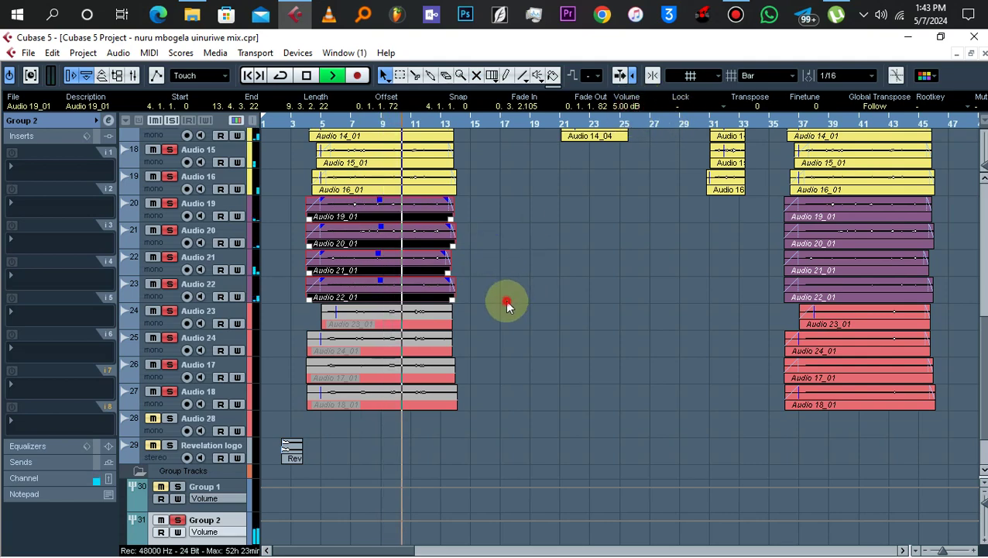
Unmute the red Audio 23, 24, 17 and 18 clips in the first section, set their volume to 6 dB and stop playback
{"action": "right_click", "coordinate": [462, 333]}
{"action": "left_click", "coordinate": [468, 336]}
{"action": "left_click_drag", "start_coordinate": [480, 318], "coordinate": [392, 415]}
{"action": "key", "text": "1"}
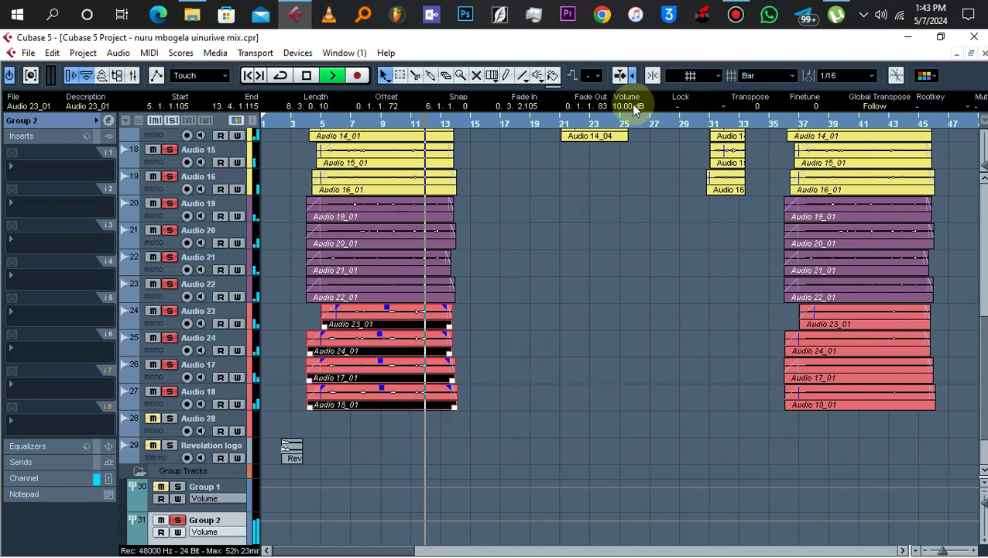
{"action": "left_click_drag", "start_coordinate": [630, 104], "coordinate": [631, 115]}
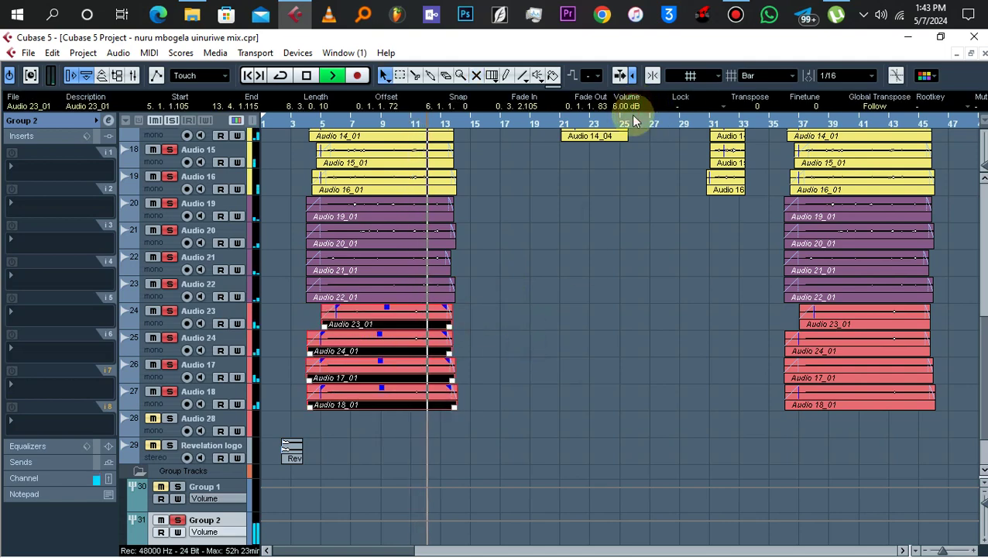
{"action": "left_click", "coordinate": [596, 272]}
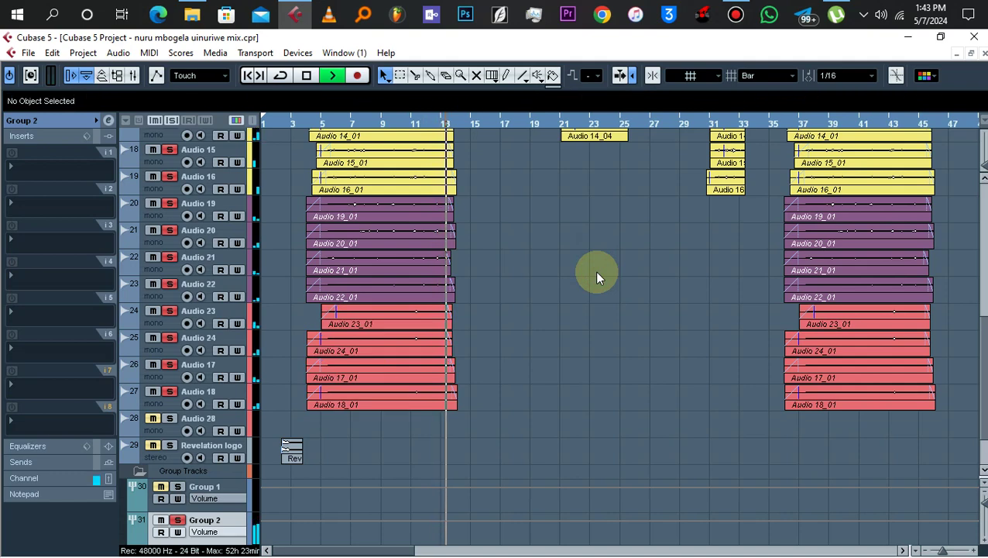
{"action": "key", "text": "space"}
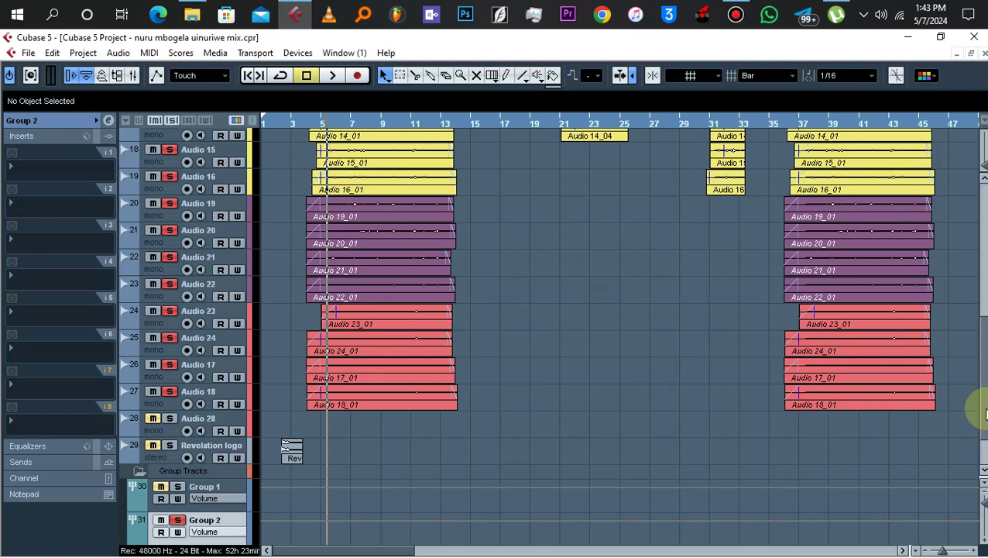
{"action": "scroll", "coordinate": [981, 409], "scroll_direction": "up", "scroll_amount": 10}
{"action": "scroll", "coordinate": [790, 441], "scroll_direction": "down", "scroll_amount": 10}
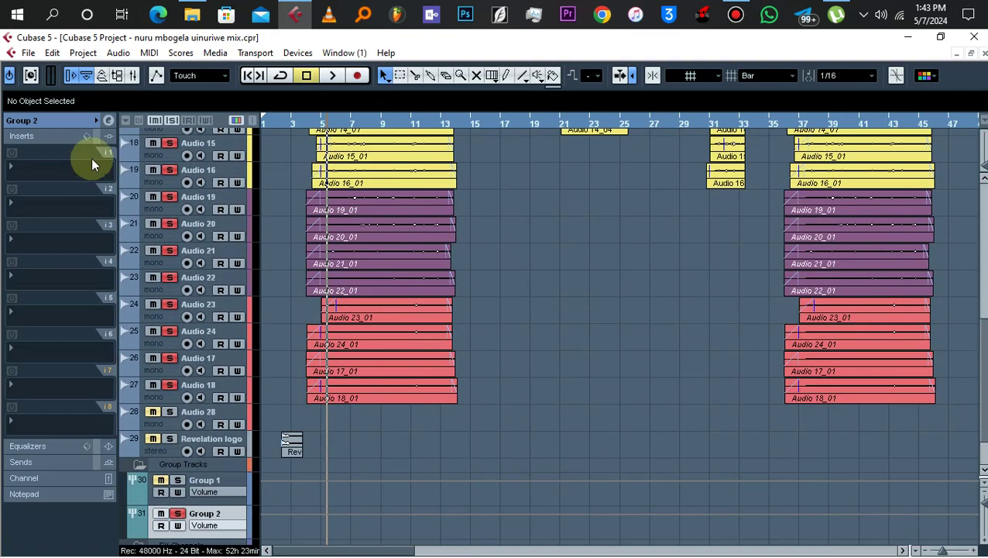
In Group 2's channel settings, enable EQ band 1 as High Pass I at 150 Hz and band 2 at 449 Hz with 3.0 dB gain
{"action": "left_click", "coordinate": [110, 120]}
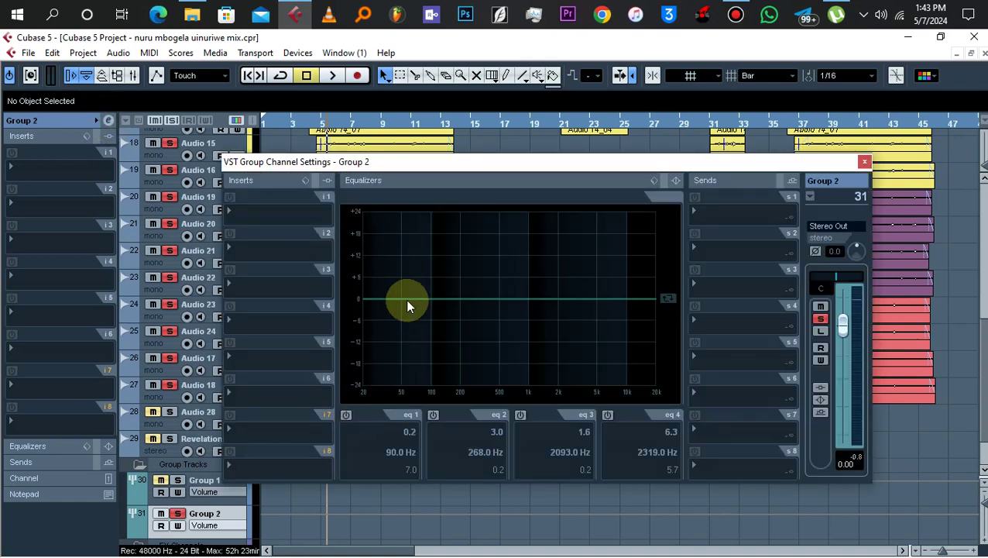
{"action": "left_click_drag", "start_coordinate": [408, 305], "coordinate": [447, 295]}
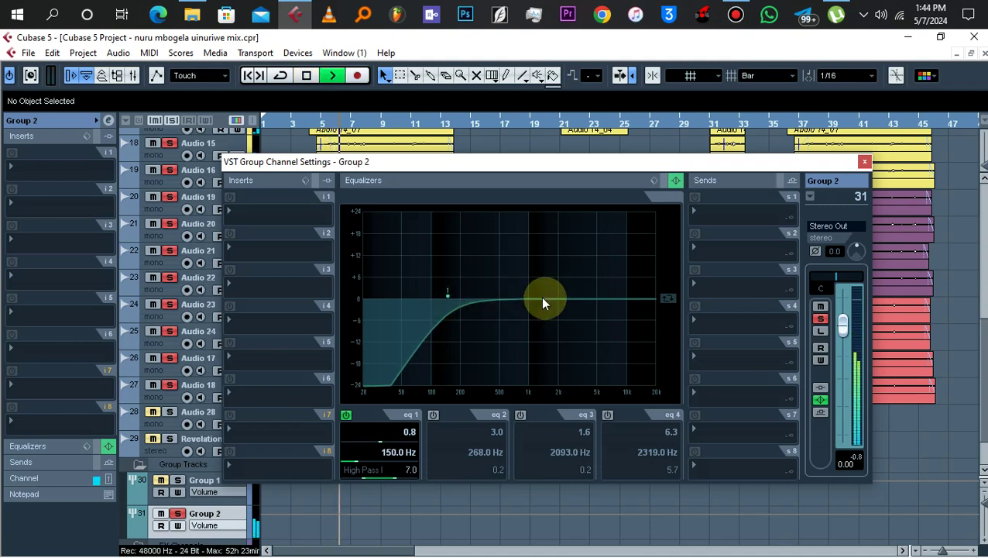
{"action": "key", "text": "space"}
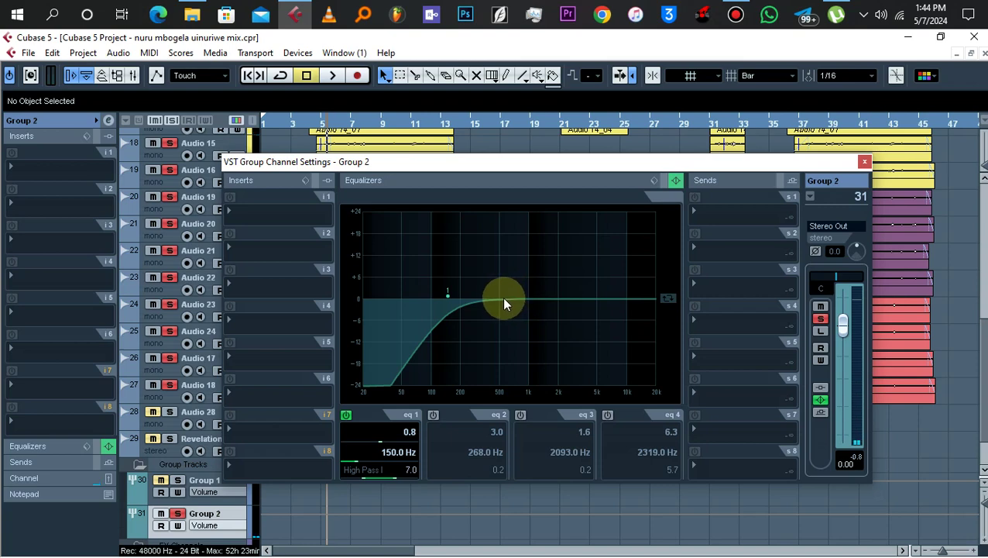
{"action": "mouse_move", "coordinate": [492, 298]}
{"action": "left_mouse_down"}
{"action": "mouse_move", "coordinate": [486, 286]}
{"action": "mouse_move", "coordinate": [496, 291]}
{"action": "left_mouse_up"}
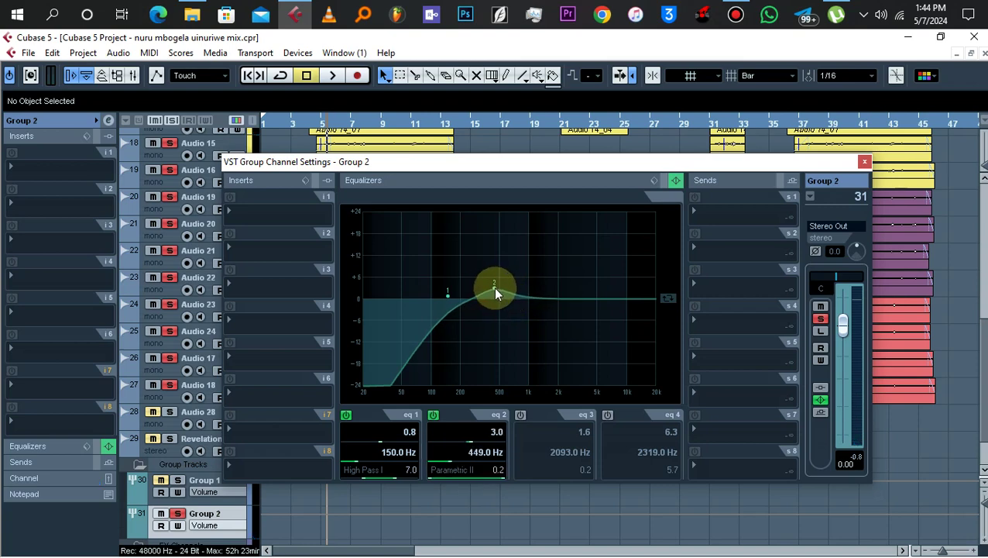
During playback, set Group 2's EQ band 2 to 419 Hz at 2.8 dB and enable band 4 as High Shelf II at 2614 Hz with 3.8 dB
{"action": "key", "text": "space"}
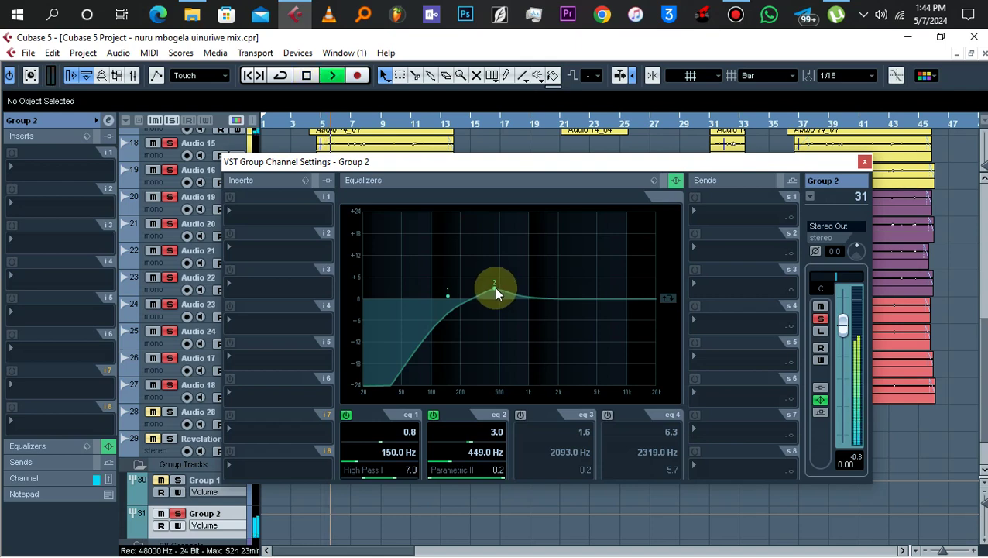
{"action": "mouse_move", "coordinate": [495, 289]}
{"action": "left_mouse_down"}
{"action": "mouse_move", "coordinate": [511, 283]}
{"action": "mouse_move", "coordinate": [510, 292]}
{"action": "left_mouse_up"}
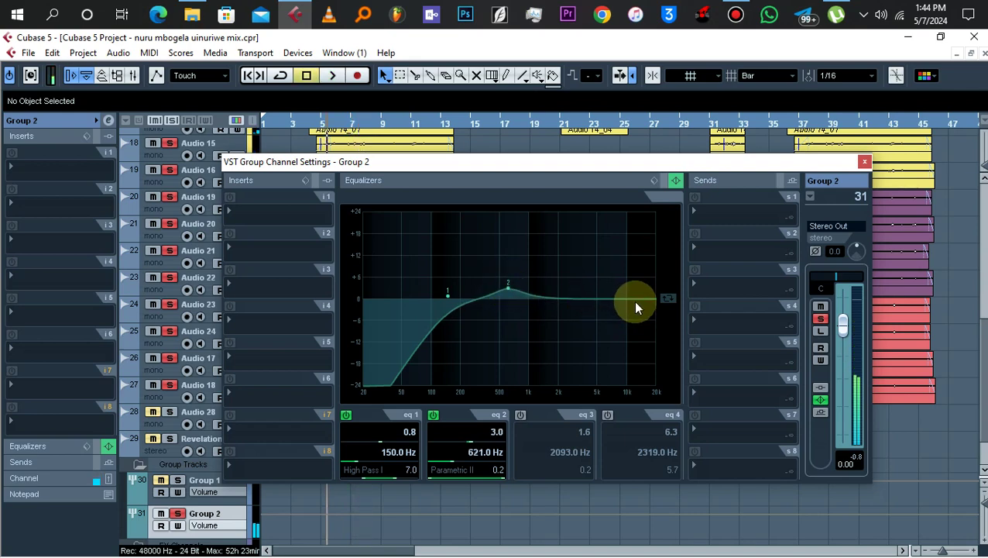
{"action": "left_click_drag", "start_coordinate": [635, 305], "coordinate": [568, 285]}
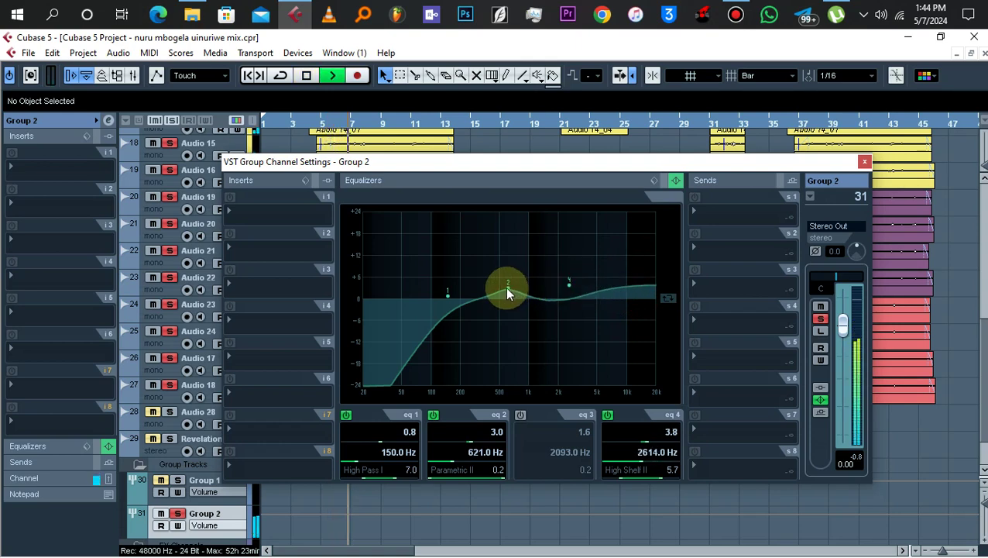
{"action": "left_click_drag", "start_coordinate": [508, 289], "coordinate": [491, 291]}
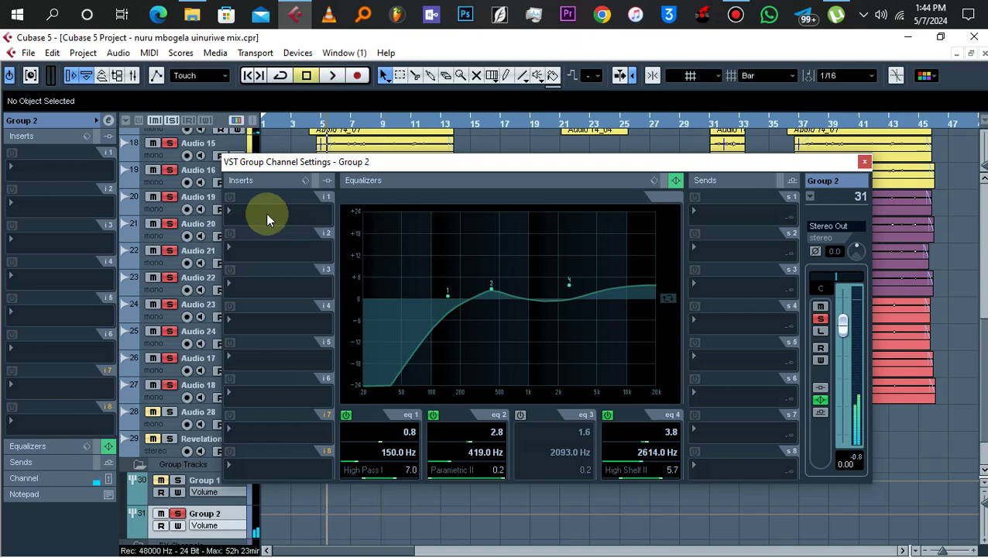
Load MultibandCompressor into Group 2's first insert slot and play the vocals through it
{"action": "left_click", "coordinate": [261, 210]}
{"action": "mouse_move", "coordinate": [340, 169]}
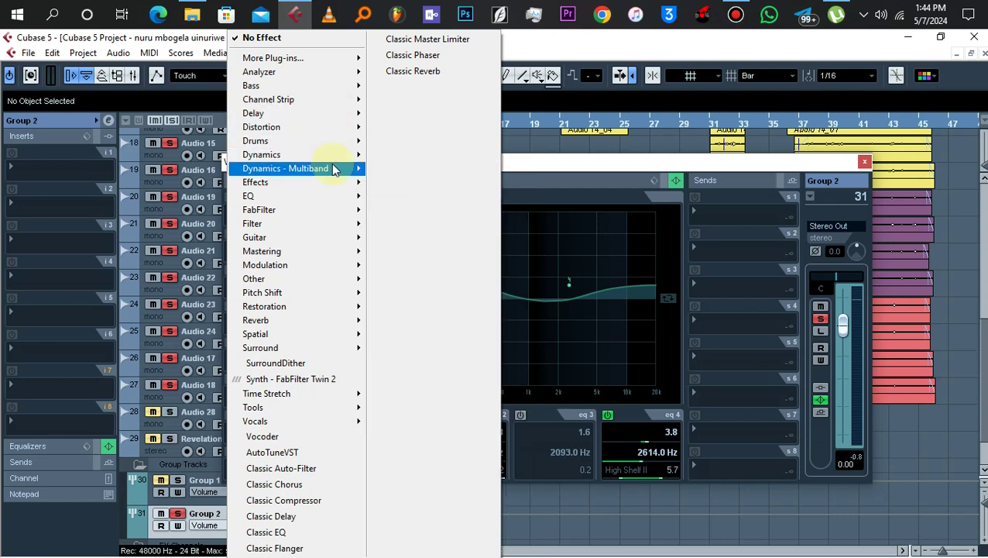
{"action": "mouse_move", "coordinate": [326, 155]}
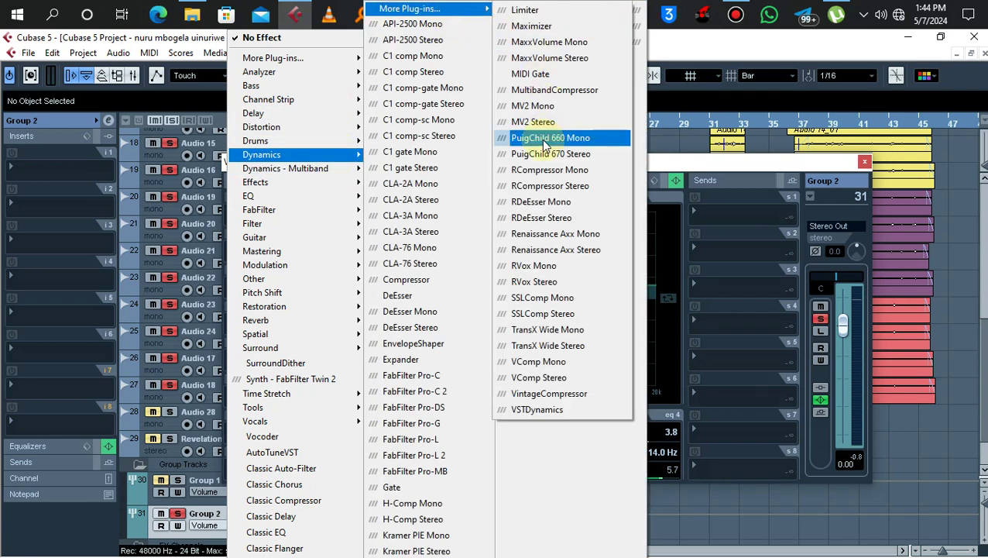
{"action": "left_click", "coordinate": [546, 91]}
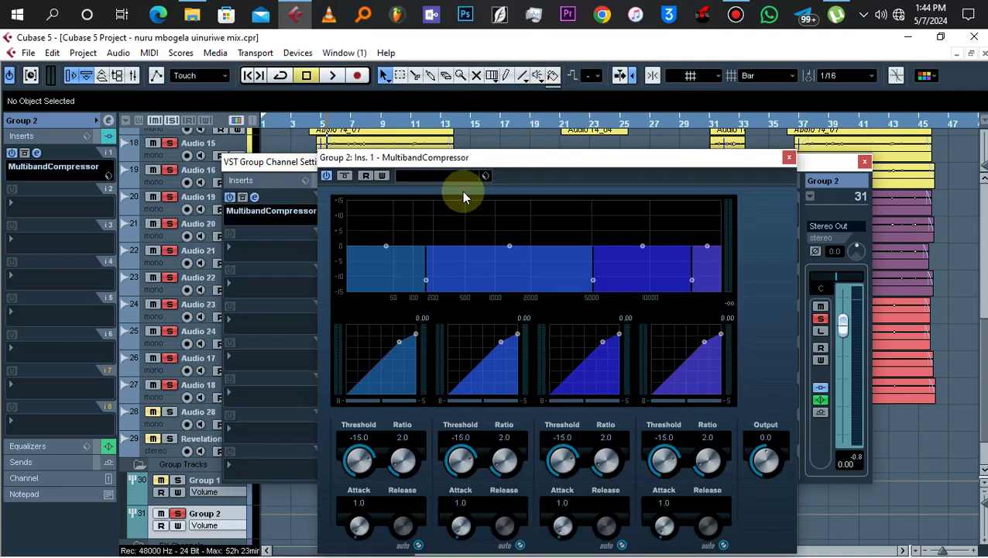
{"action": "key", "text": "space"}
{"action": "left_click_drag", "start_coordinate": [548, 161], "coordinate": [470, 117]}
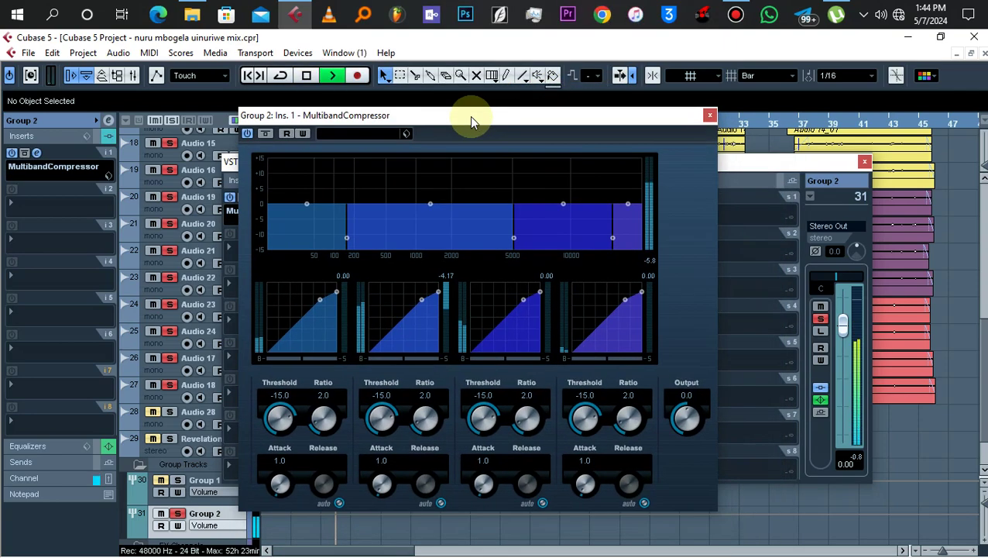
Set the MultibandCompressor's second-band threshold to -17.4, slightly raise the gain of the two highest bands, and close the plug-in window
{"action": "mouse_move", "coordinate": [380, 415]}
{"action": "left_mouse_down"}
{"action": "mouse_move", "coordinate": [381, 436]}
{"action": "mouse_move", "coordinate": [382, 415]}
{"action": "left_mouse_up"}
{"action": "left_click", "coordinate": [563, 203]}
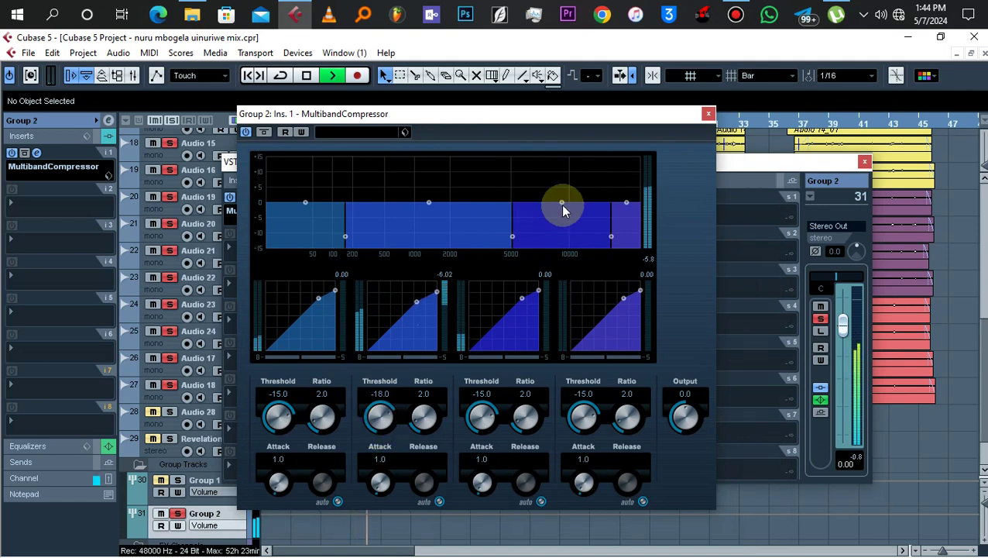
{"action": "left_click_drag", "start_coordinate": [562, 203], "coordinate": [619, 198]}
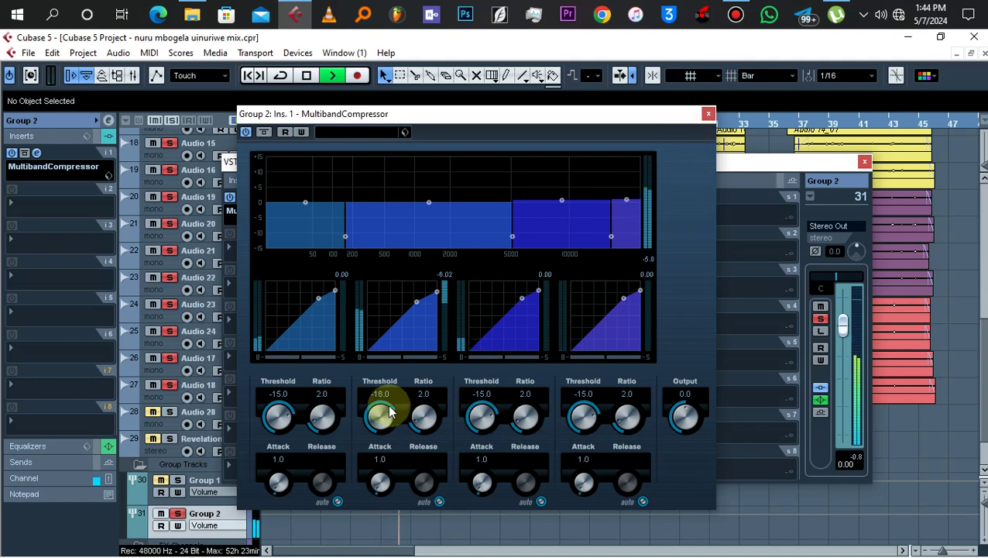
{"action": "left_click_drag", "start_coordinate": [390, 413], "coordinate": [389, 410]}
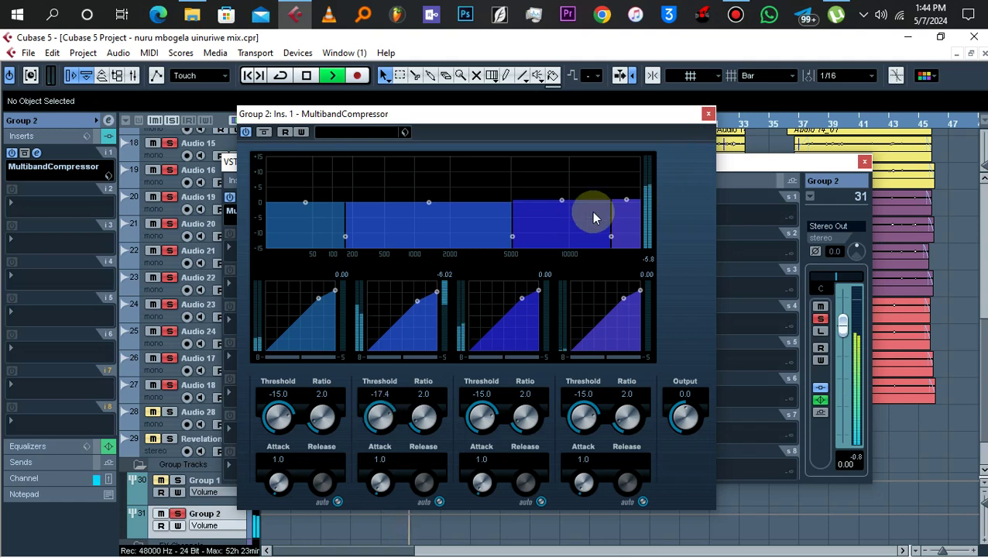
{"action": "left_click", "coordinate": [708, 114]}
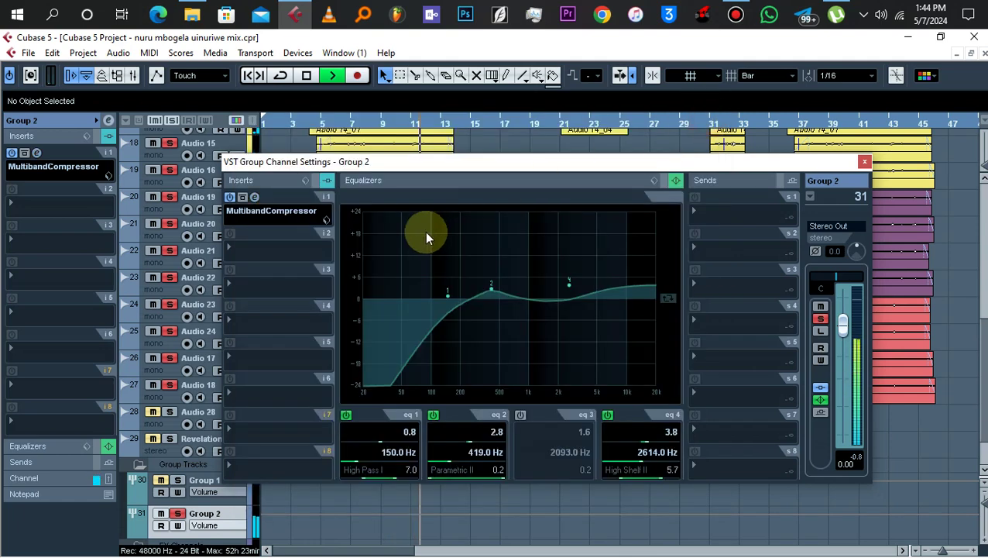
Load NS1 Stereo into Group 2's second insert slot, set its noise suppression to 20.4 and check it during playback
{"action": "key", "text": "space"}
{"action": "left_click", "coordinate": [256, 251]}
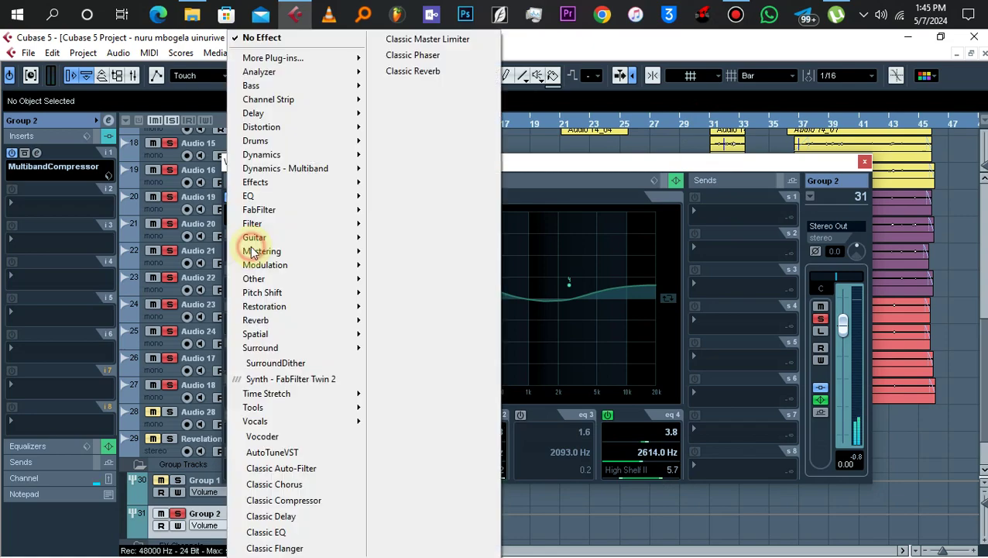
{"action": "mouse_move", "coordinate": [345, 314]}
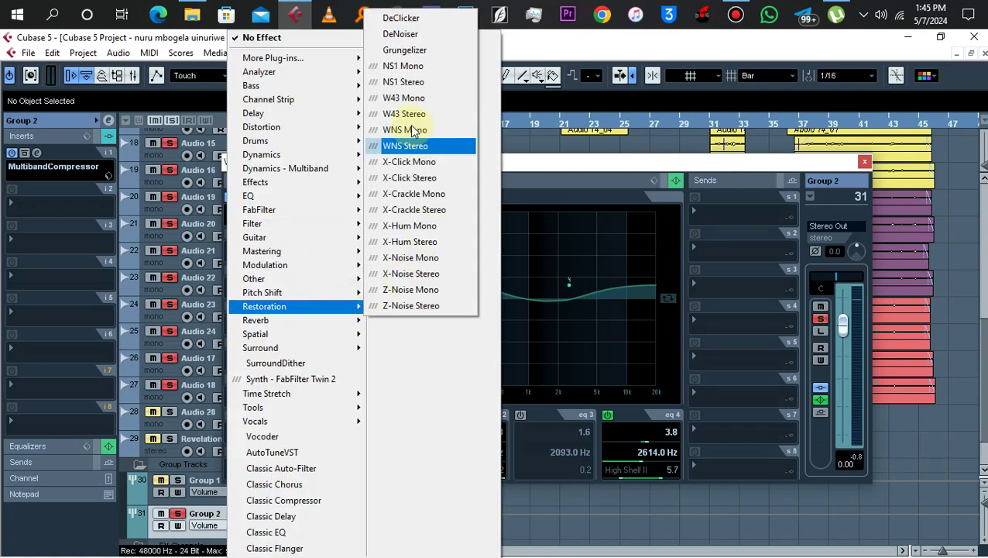
{"action": "left_click", "coordinate": [424, 80]}
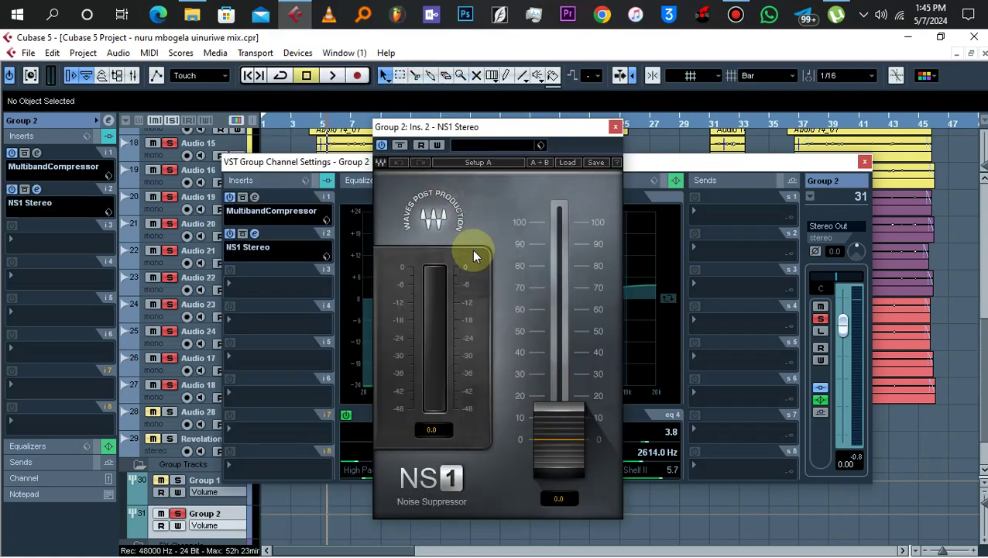
{"action": "left_click_drag", "start_coordinate": [560, 457], "coordinate": [561, 414]}
{"action": "key", "text": "space"}
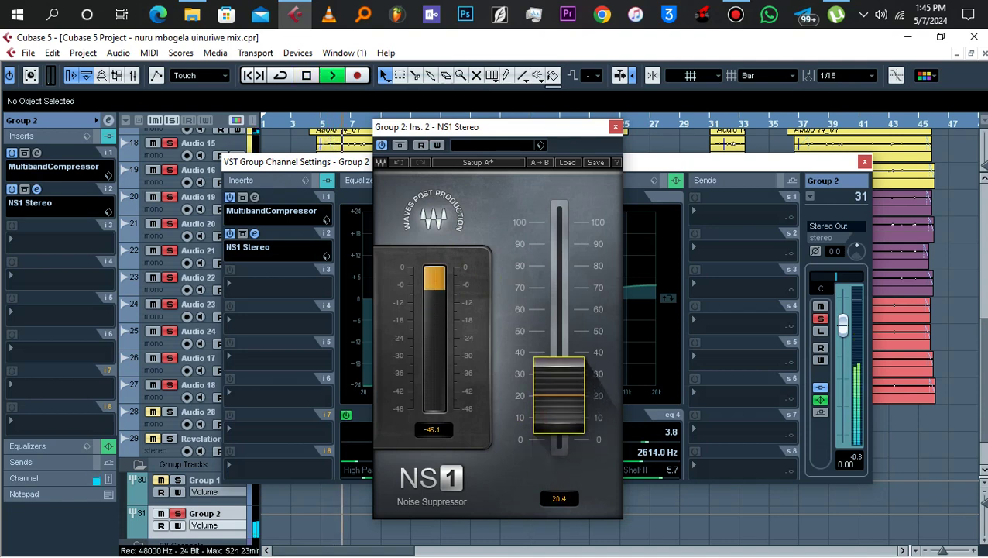
{"action": "left_click", "coordinate": [616, 127]}
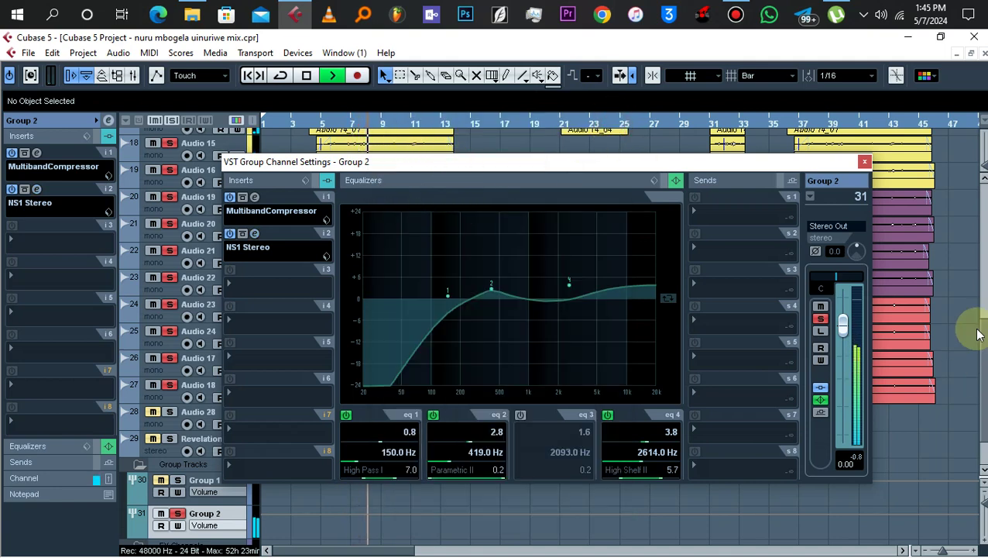
Solo the instrumental on track 1 and play it together with the Group 2 vocals
{"action": "scroll", "coordinate": [620, 326], "scroll_direction": "up", "scroll_amount": 10}
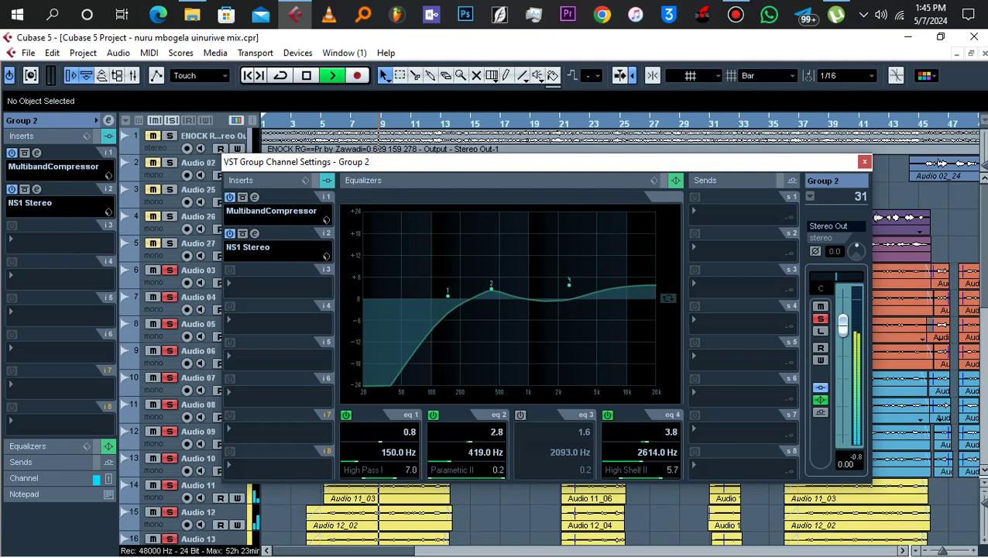
{"action": "key", "text": "space"}
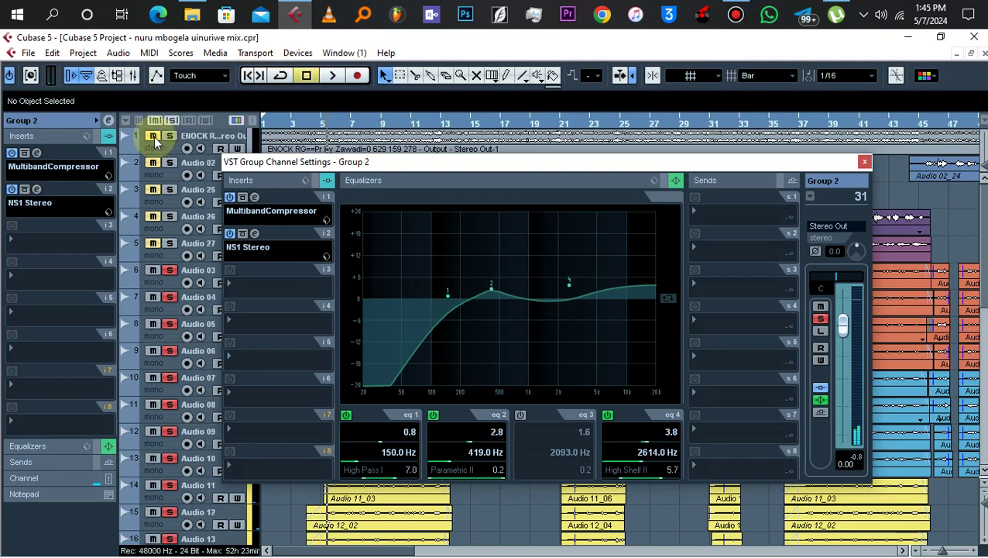
{"action": "key", "text": "space"}
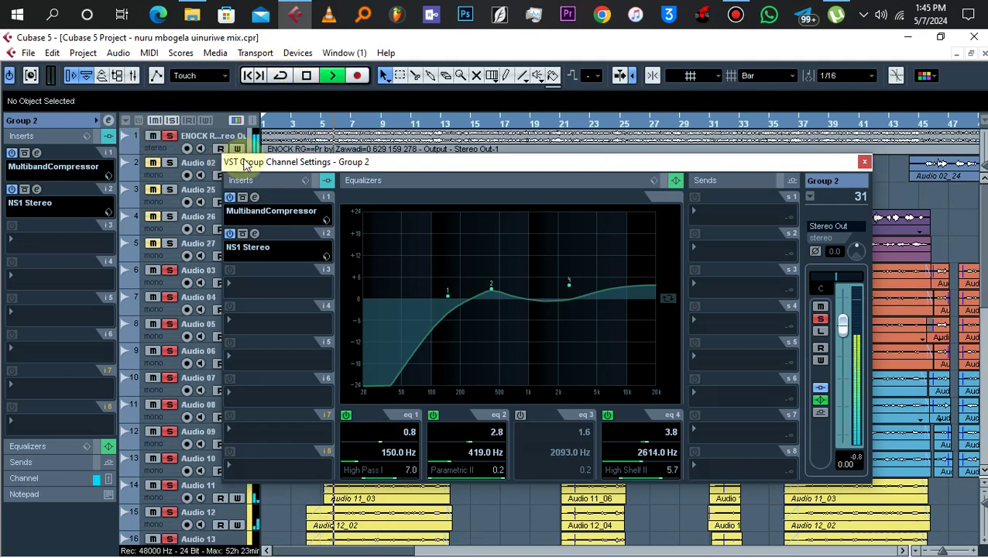
{"action": "left_click_drag", "start_coordinate": [314, 165], "coordinate": [487, 169]}
{"action": "left_click_drag", "start_coordinate": [548, 169], "coordinate": [438, 152]}
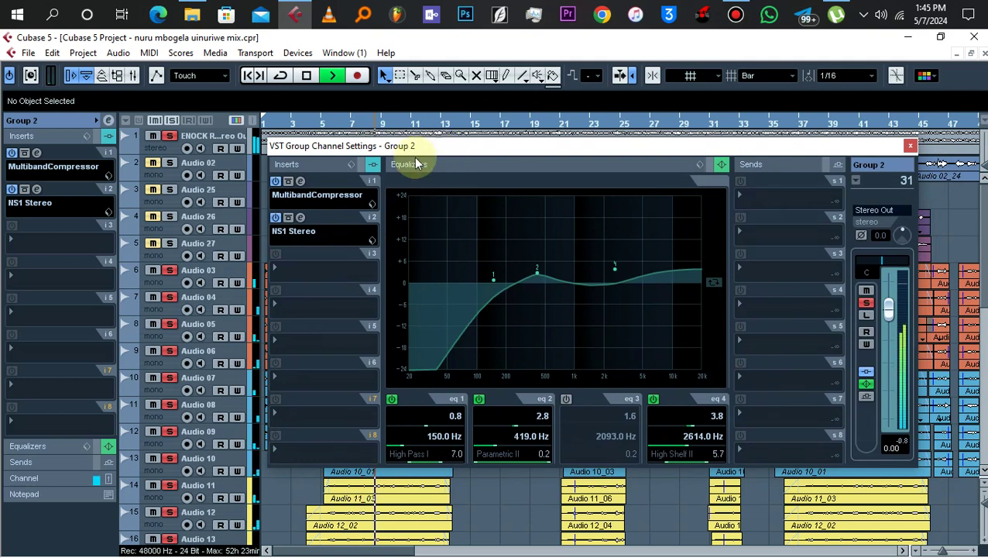
Reopen Group 2's MultibandCompressor and set the second band's threshold to -16.5
{"action": "left_click", "coordinate": [301, 181]}
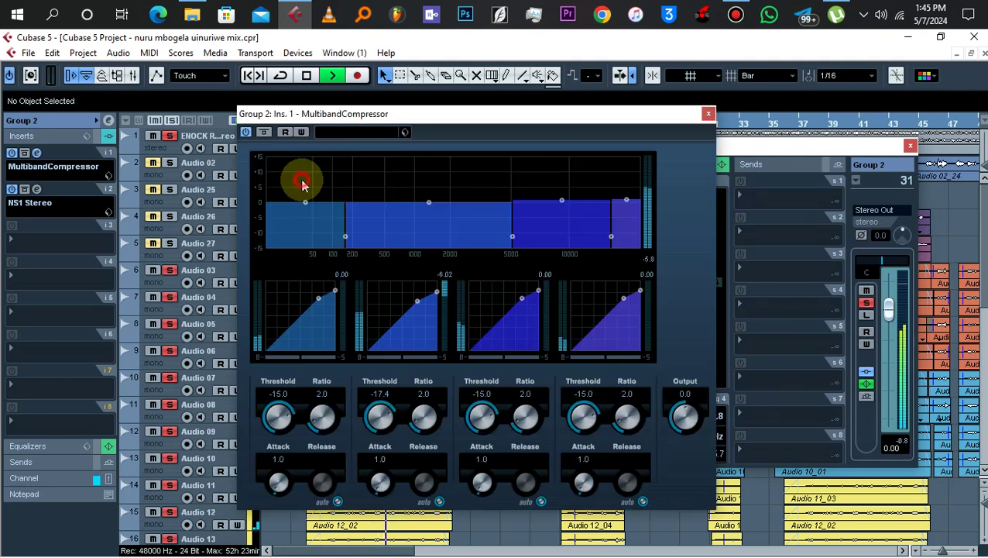
{"action": "left_click_drag", "start_coordinate": [380, 411], "coordinate": [380, 418]}
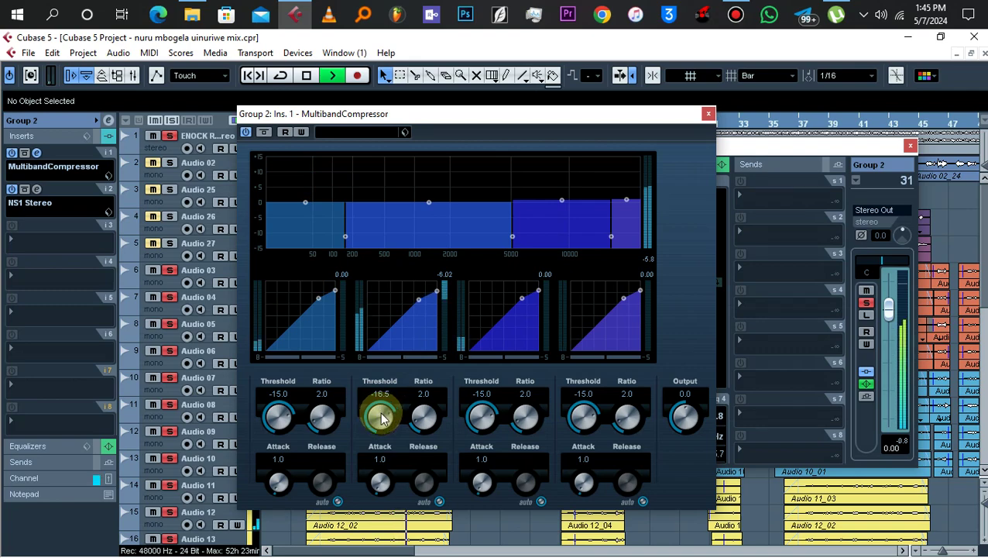
{"action": "left_click", "coordinate": [708, 114]}
Stop playback and unsolo the instrumental on track 1
{"action": "left_click", "coordinate": [171, 136]}
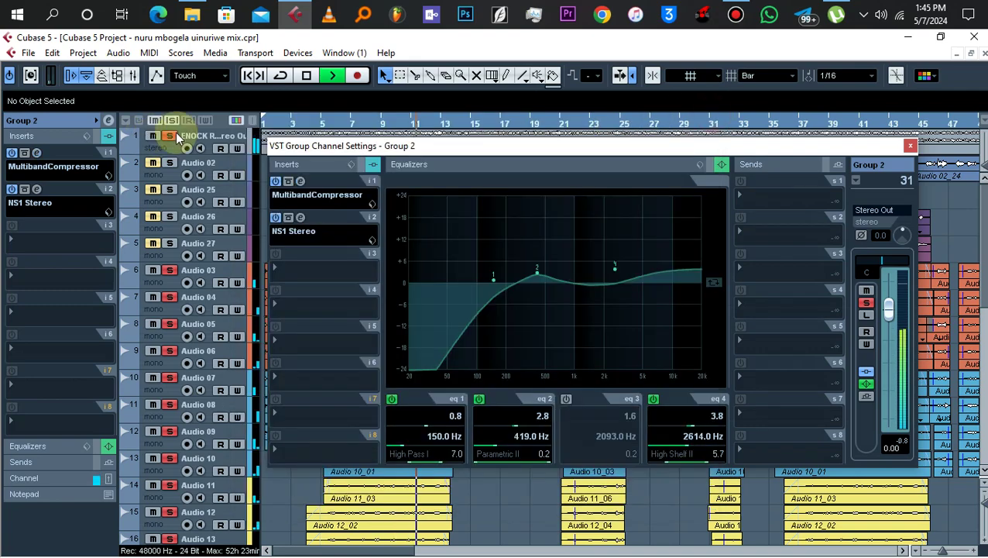
{"action": "key", "text": "space"}
{"action": "left_click", "coordinate": [172, 137]}
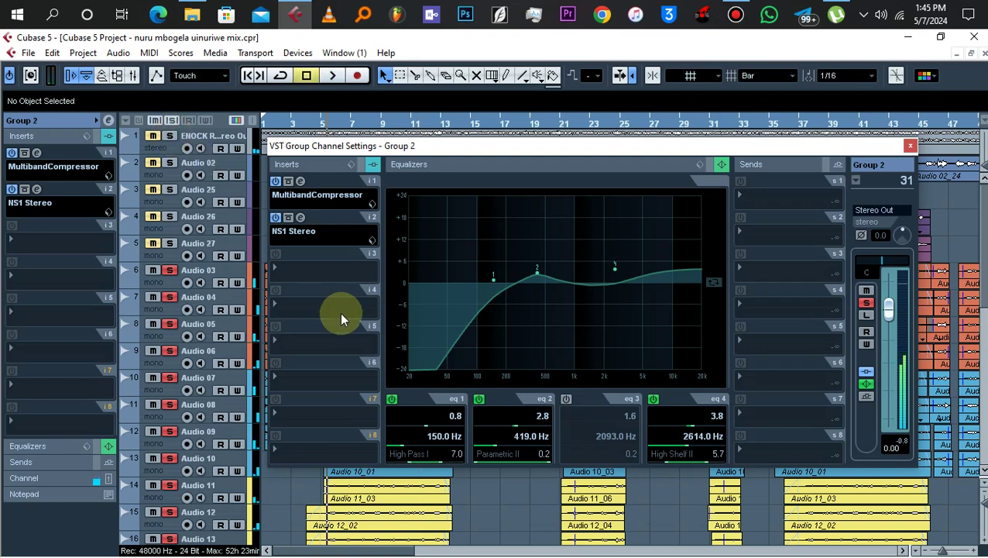
Load RDeEsser Stereo into Group 2's third insert slot, set its threshold to about -35 and check it during playback
{"action": "left_click", "coordinate": [299, 266]}
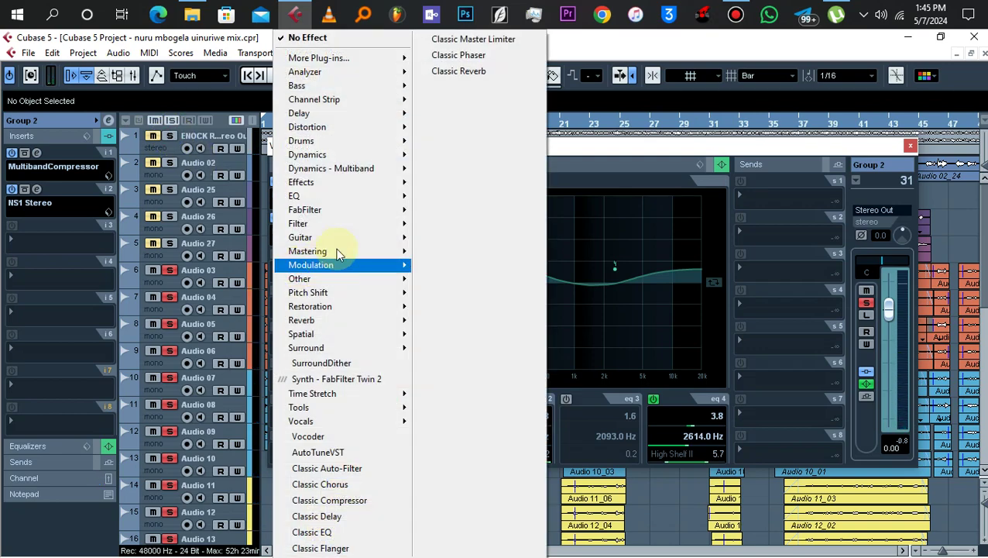
{"action": "mouse_move", "coordinate": [381, 155]}
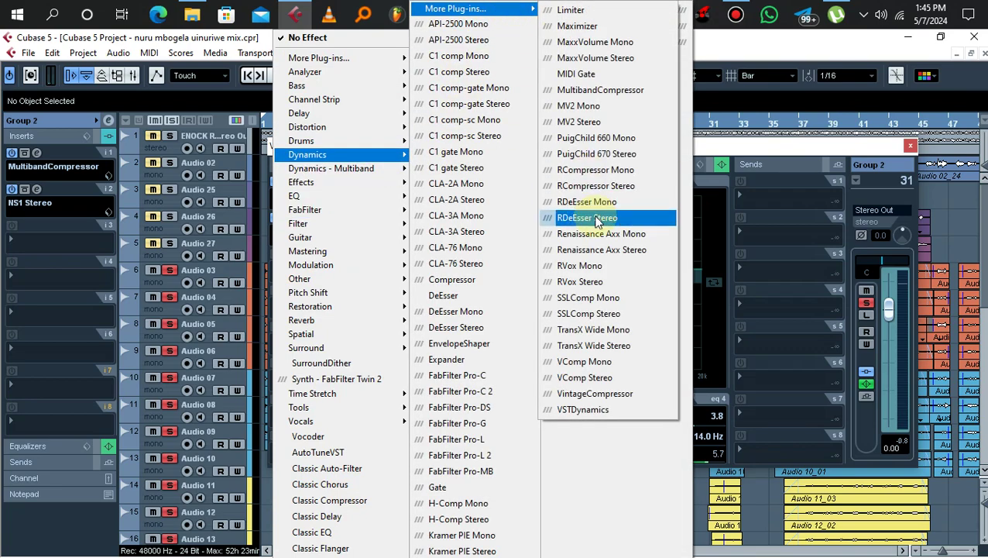
{"action": "left_click", "coordinate": [582, 222]}
{"action": "left_click_drag", "start_coordinate": [285, 292], "coordinate": [285, 287]}
{"action": "key", "text": "space"}
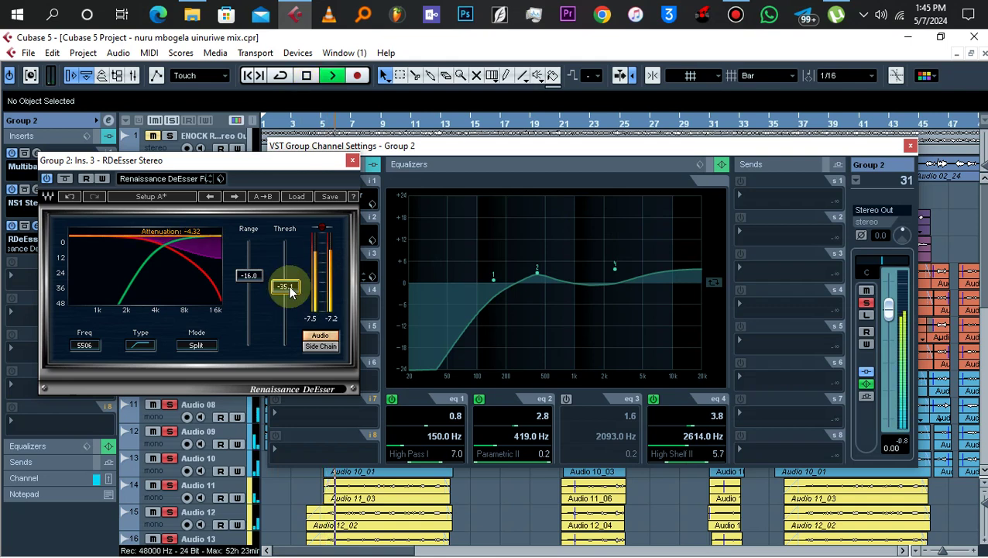
{"action": "left_click", "coordinate": [353, 161]}
{"action": "key", "text": "space"}
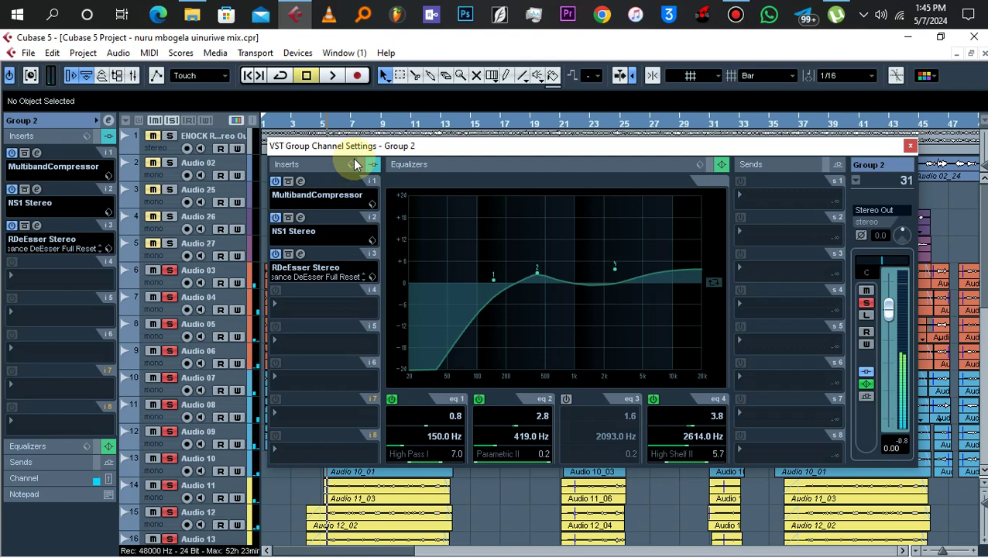
Load S1 Imager Stereo into Group 2's fourth insert slot, set its width to 0.00 and audition the vocals
{"action": "left_click", "coordinate": [306, 309]}
{"action": "mouse_move", "coordinate": [389, 311]}
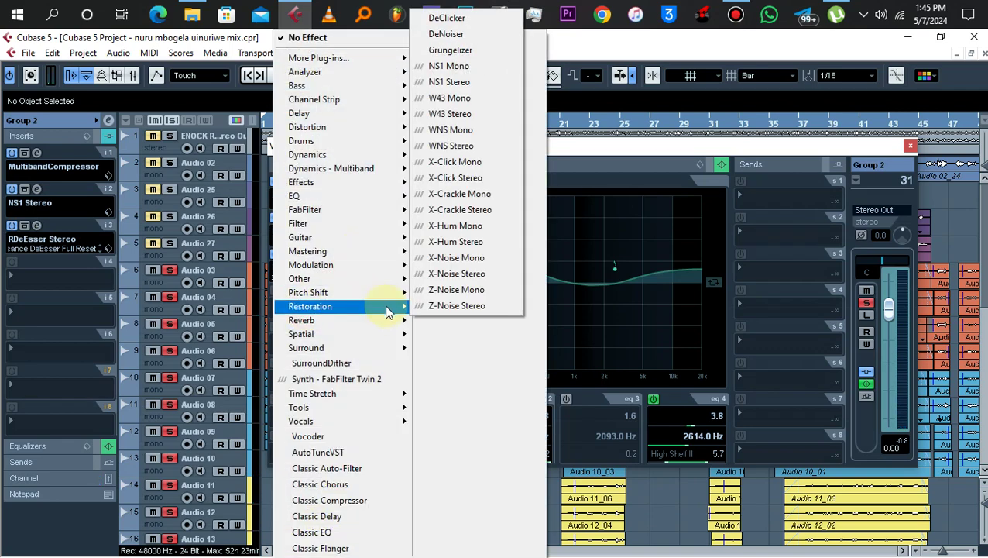
{"action": "mouse_move", "coordinate": [389, 334]}
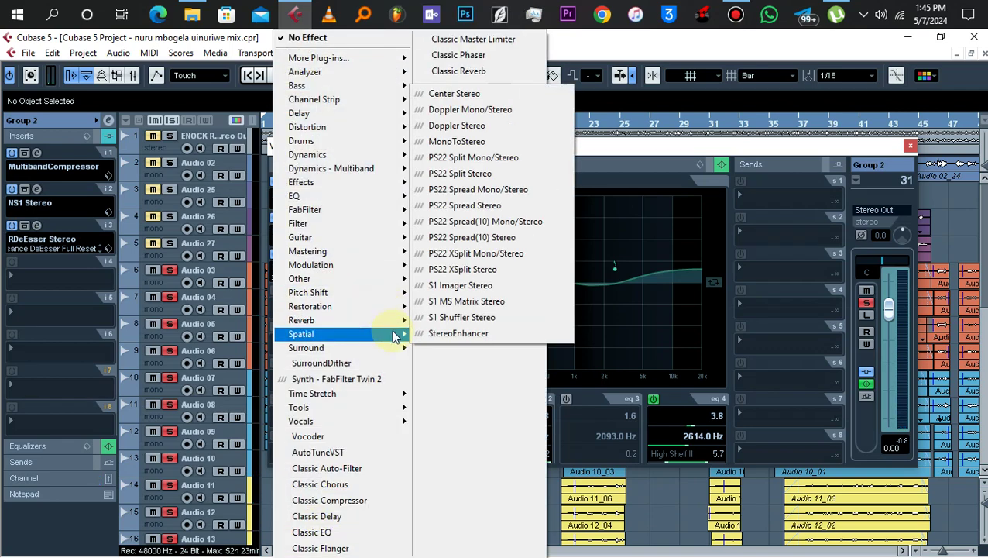
{"action": "left_click", "coordinate": [498, 293]}
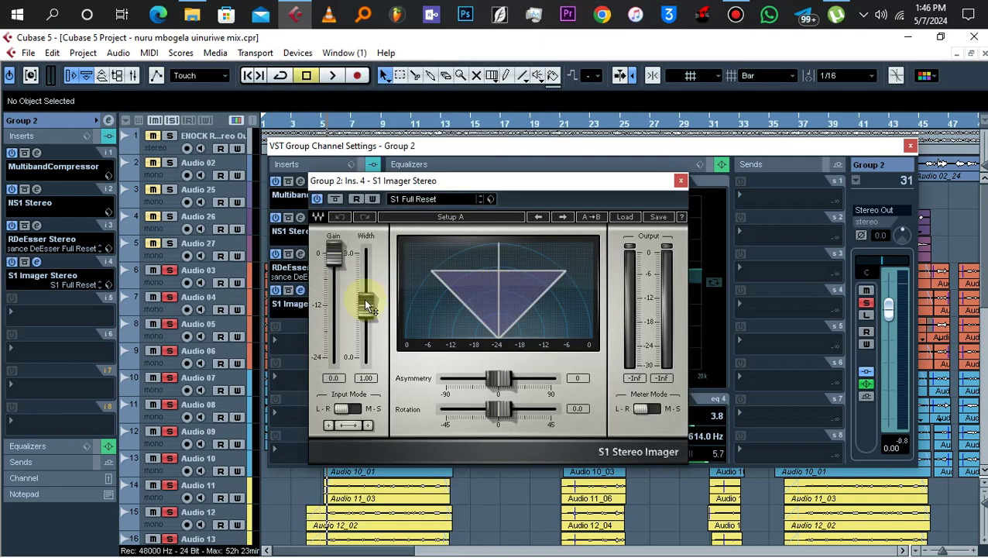
{"action": "left_click_drag", "start_coordinate": [369, 305], "coordinate": [367, 357]}
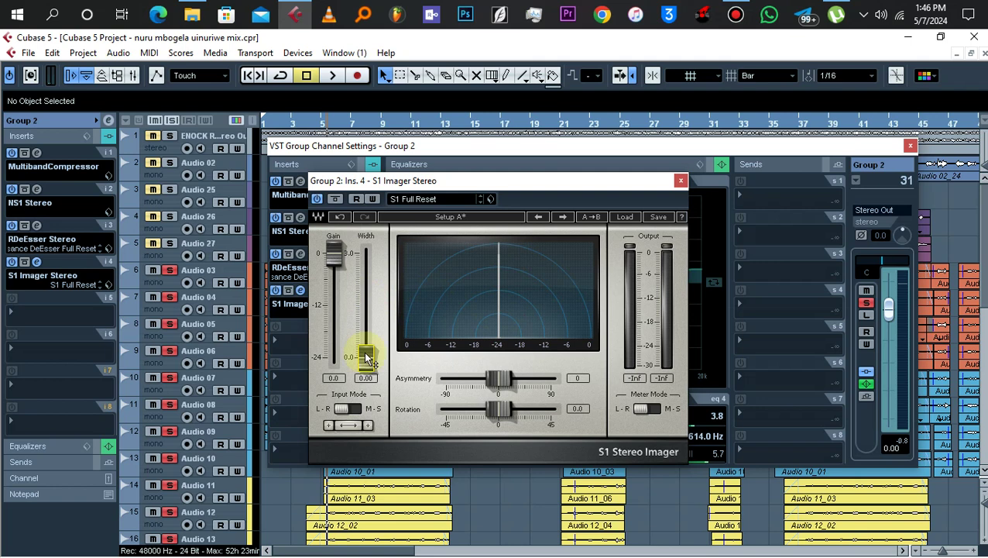
{"action": "key", "text": "space"}
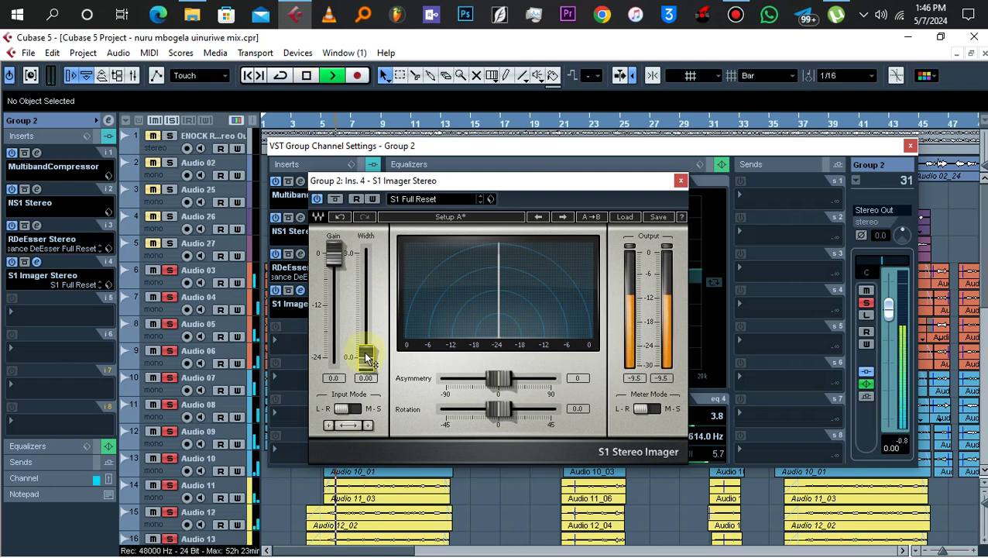
{"action": "key", "text": "space"}
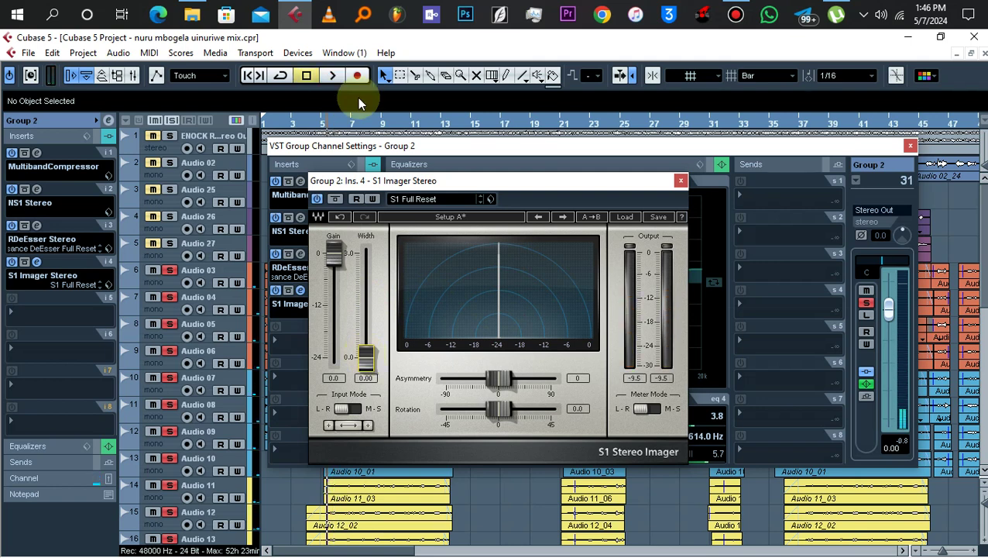
Audition the vocals with the S1 Imager's width at its maximum of 3.00
{"action": "left_click_drag", "start_coordinate": [365, 354], "coordinate": [365, 258]}
{"action": "key", "text": "space"}
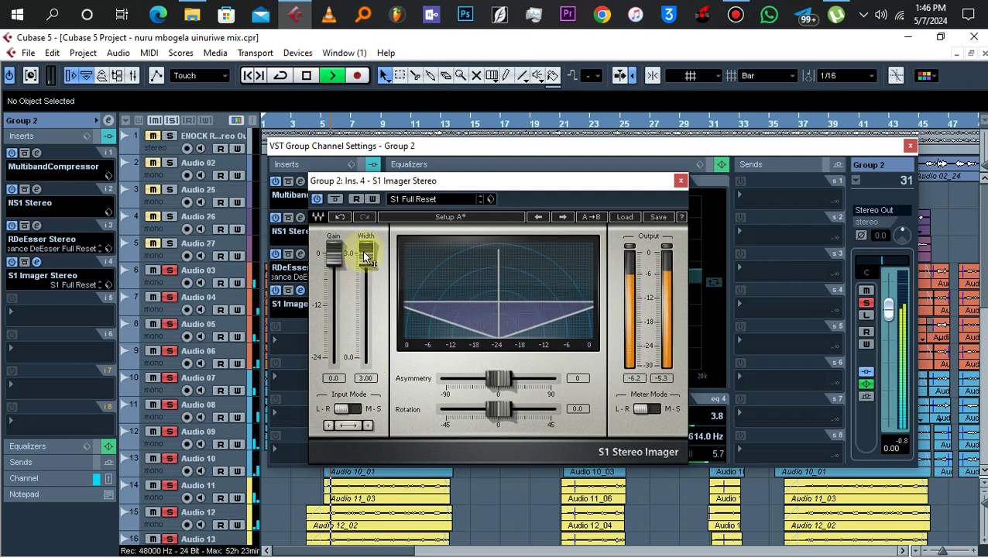
{"action": "key", "text": "space"}
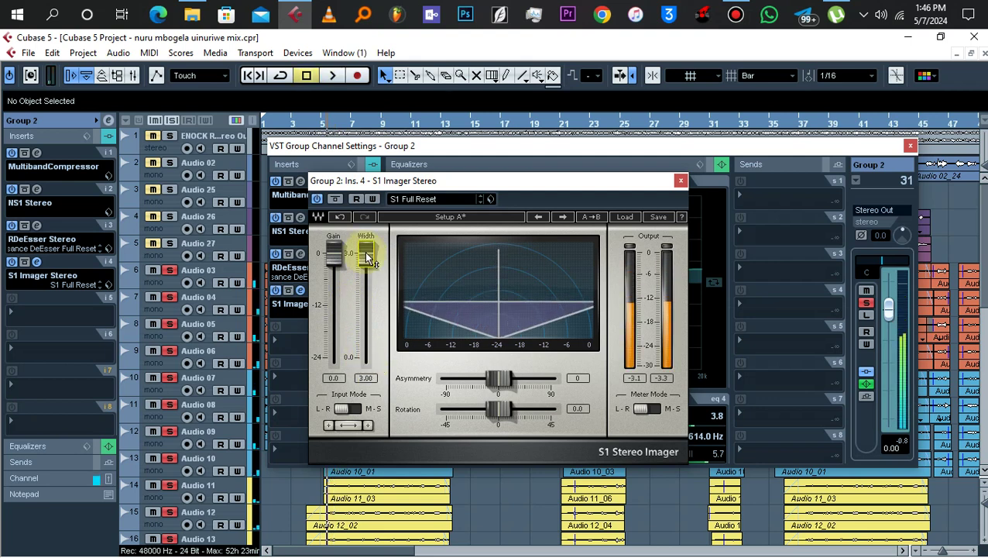
Set the S1 Imager's width to 1.60, compare it bypassed and active during playback, and close the plug-in
{"action": "left_click_drag", "start_coordinate": [367, 258], "coordinate": [367, 288]}
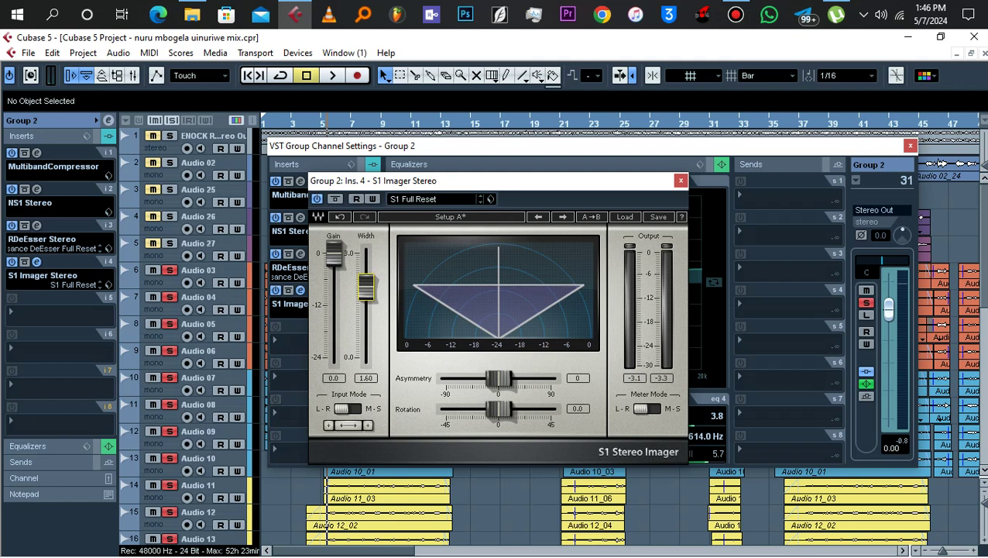
{"action": "key", "text": "space"}
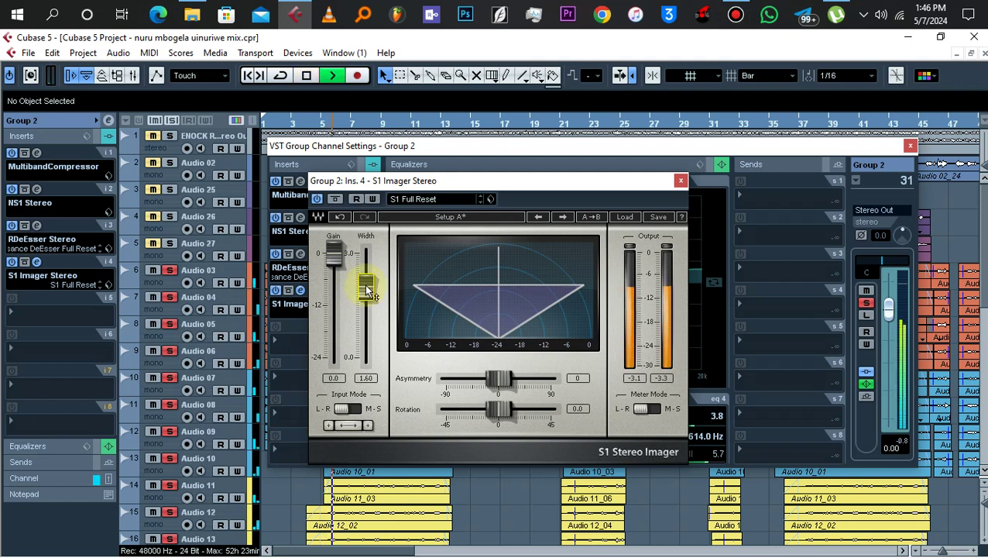
{"action": "left_click", "coordinate": [319, 201]}
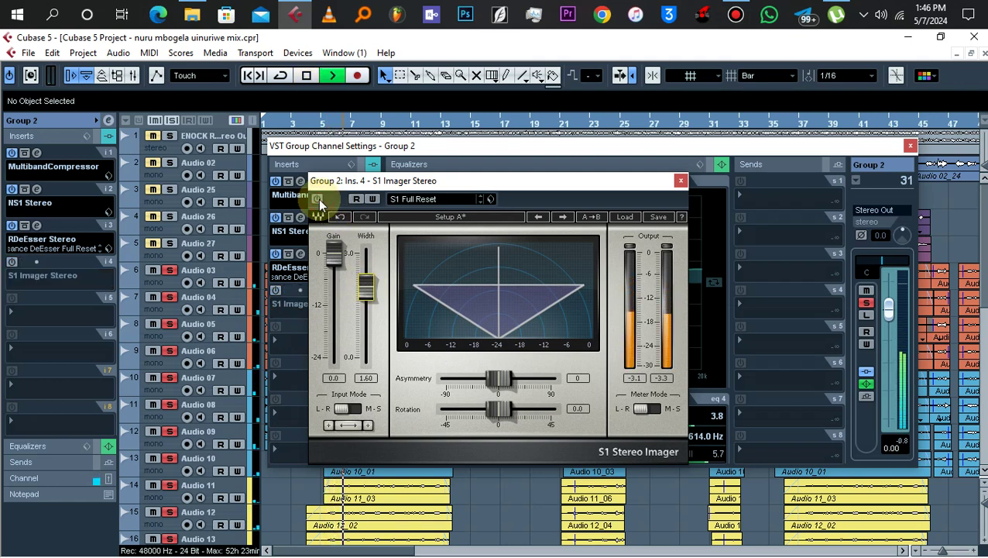
{"action": "left_click", "coordinate": [319, 198]}
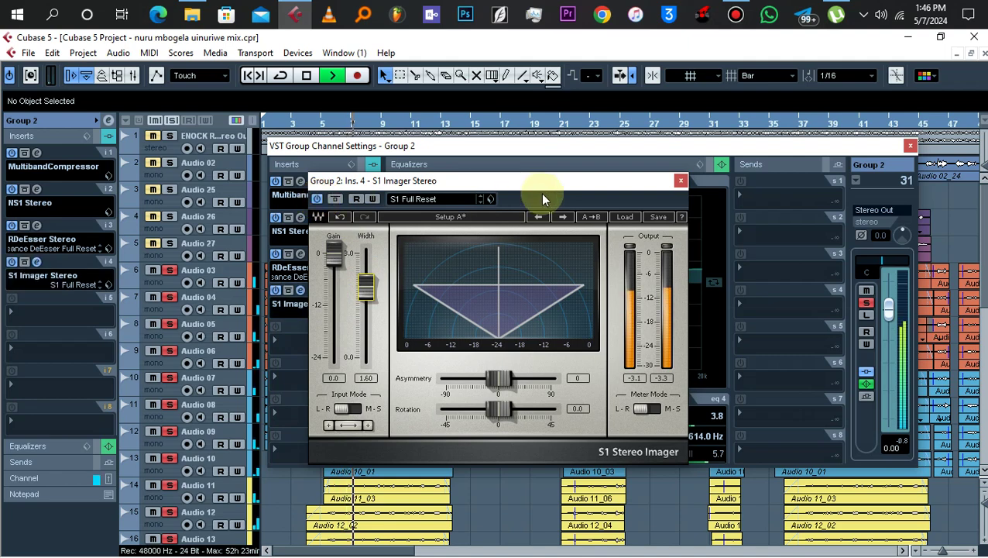
{"action": "key", "text": "space"}
{"action": "left_click", "coordinate": [680, 182]}
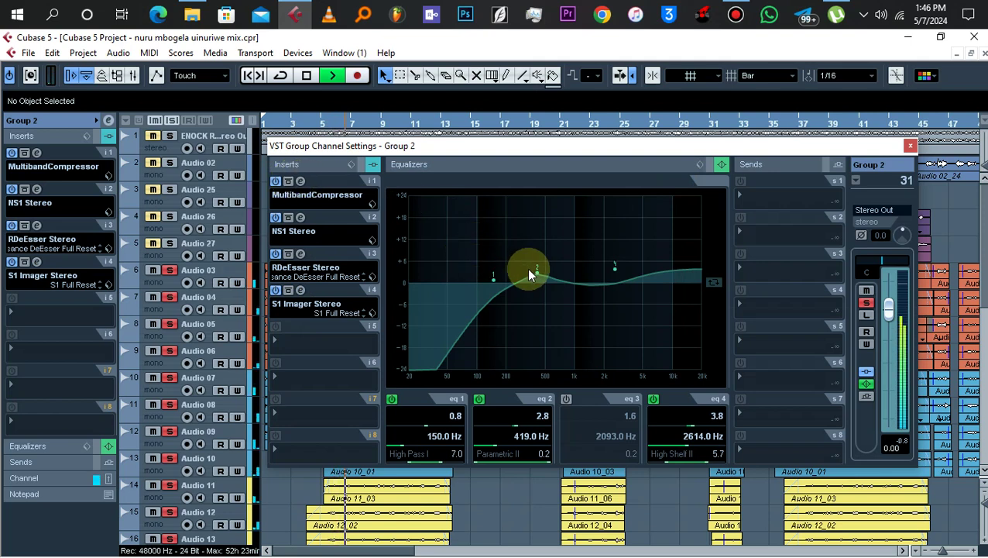
Adjust Group 2's EQ during playback, setting the high-pass band to 101 Hz and band 2 to 298 Hz with a 3.2 dB boost
{"action": "left_click_drag", "start_coordinate": [493, 277], "coordinate": [478, 284]}
{"action": "key", "text": "space"}
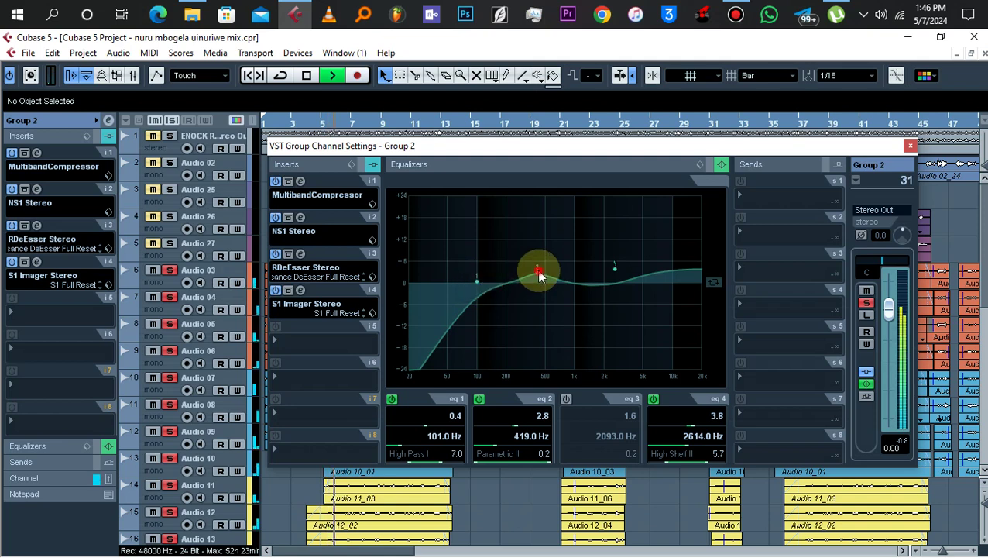
{"action": "left_click_drag", "start_coordinate": [537, 271], "coordinate": [522, 275]}
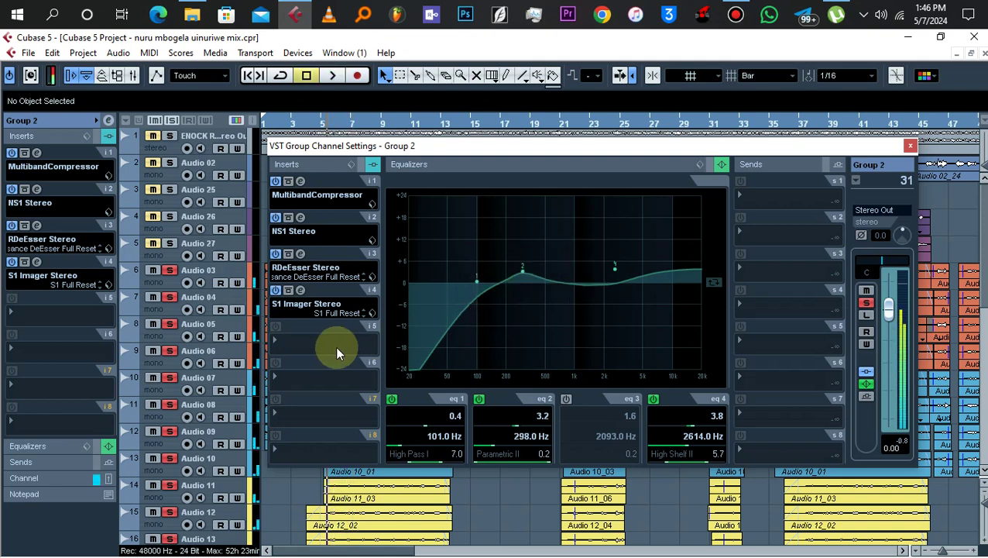
Load OneKnob Wetter Stereo into Group 2's fifth insert slot and set its knob to 3.0 while playing the vocals
{"action": "left_click", "coordinate": [313, 344]}
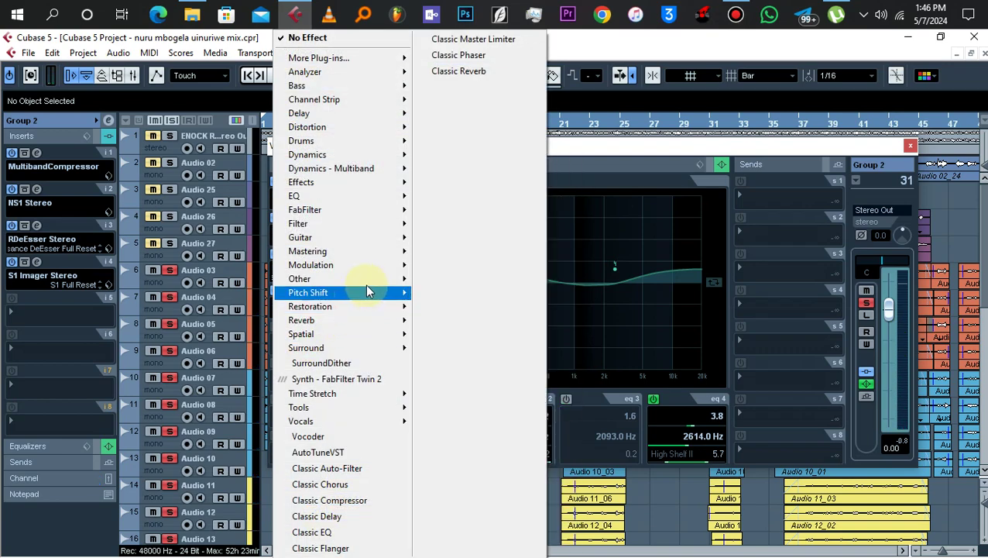
{"action": "mouse_move", "coordinate": [372, 283]}
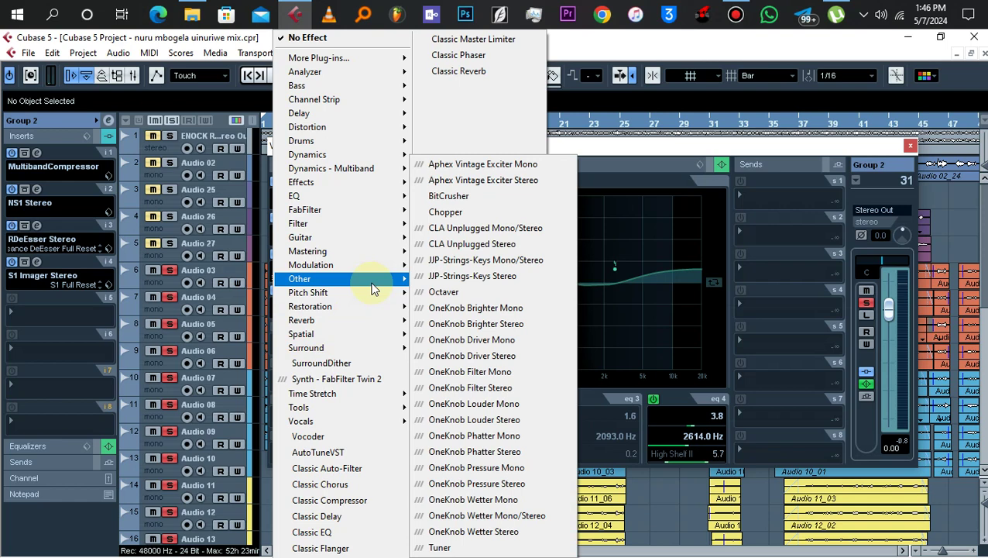
{"action": "left_click", "coordinate": [508, 533]}
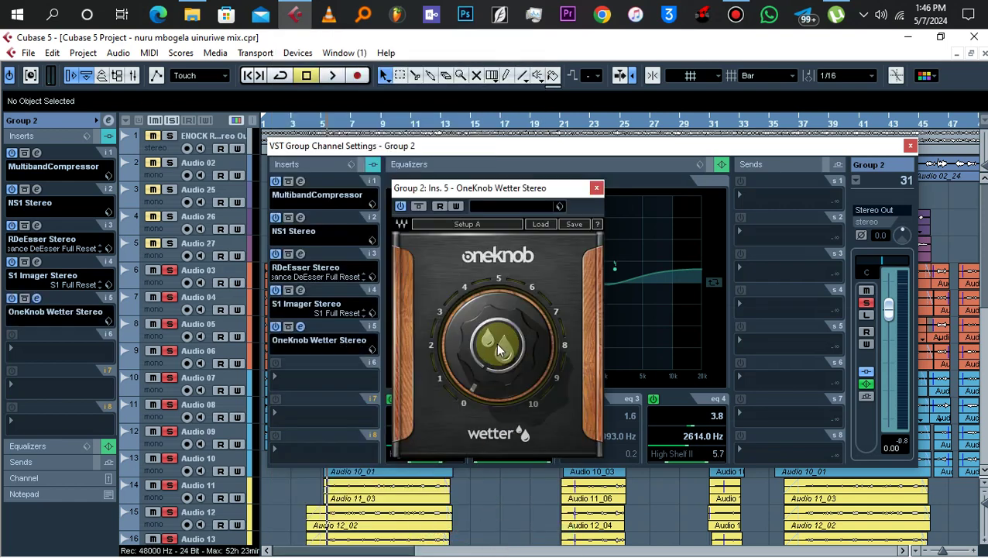
{"action": "left_click_drag", "start_coordinate": [496, 343], "coordinate": [498, 347]}
{"action": "key", "text": "space"}
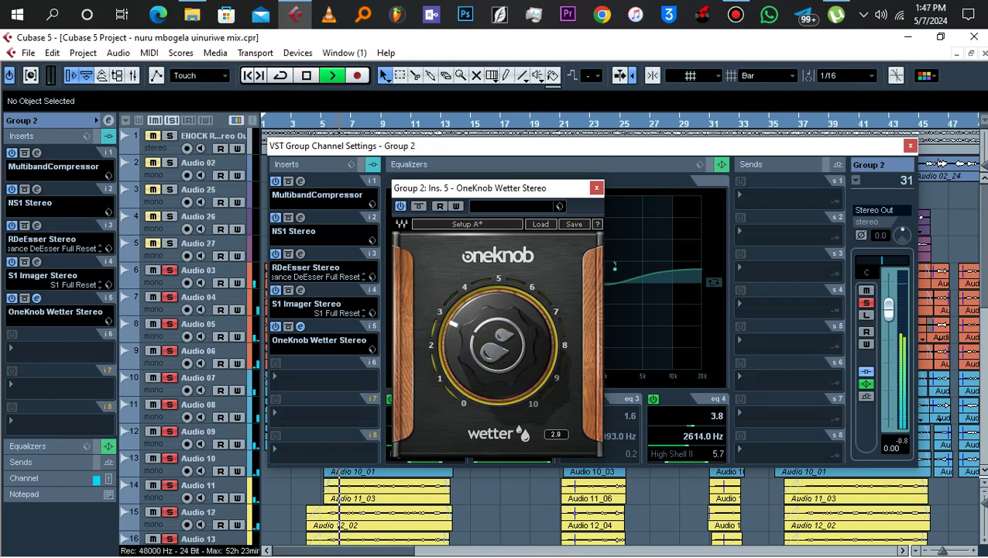
{"action": "left_click_drag", "start_coordinate": [498, 347], "coordinate": [495, 354]}
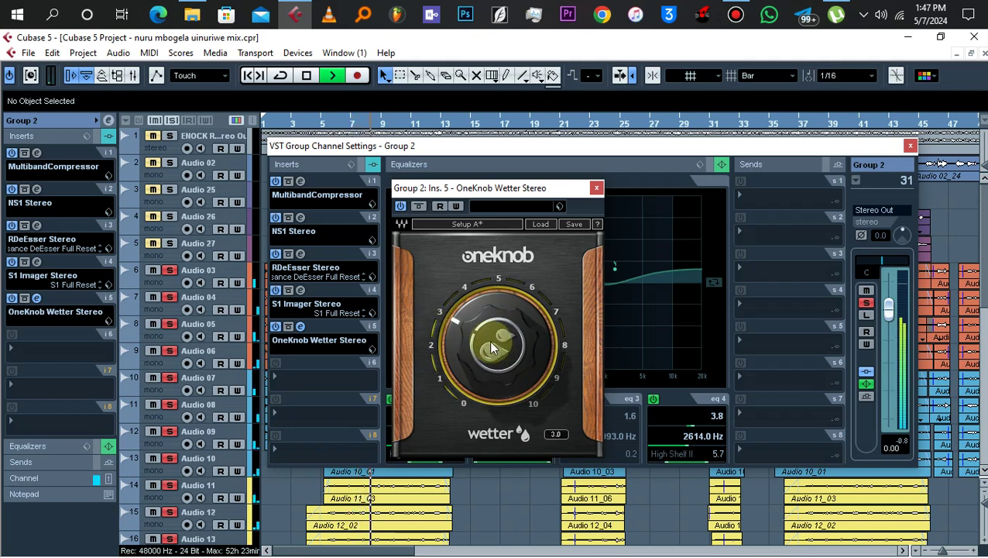
Solo the instrumental on track 1 alongside the vocals and set OneKnob Wetter to 2.0 during playback
{"action": "left_click", "coordinate": [173, 136]}
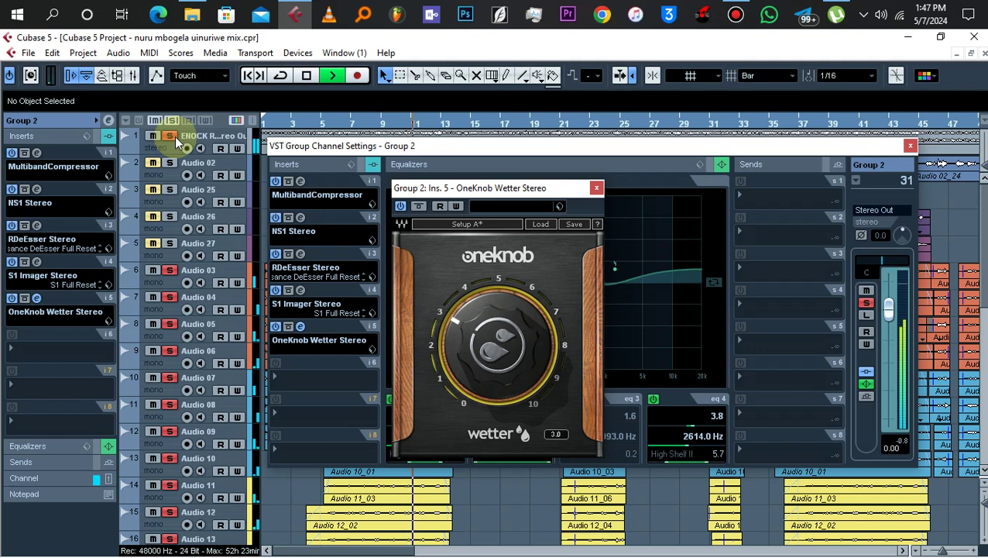
{"action": "scroll", "coordinate": [493, 341], "scroll_direction": "down", "scroll_amount": 3}
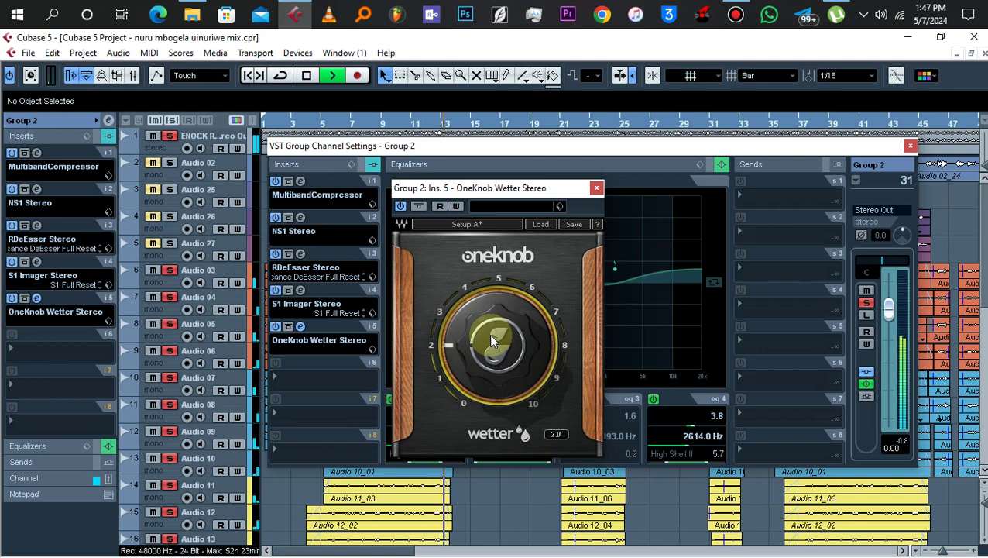
{"action": "key", "text": "space"}
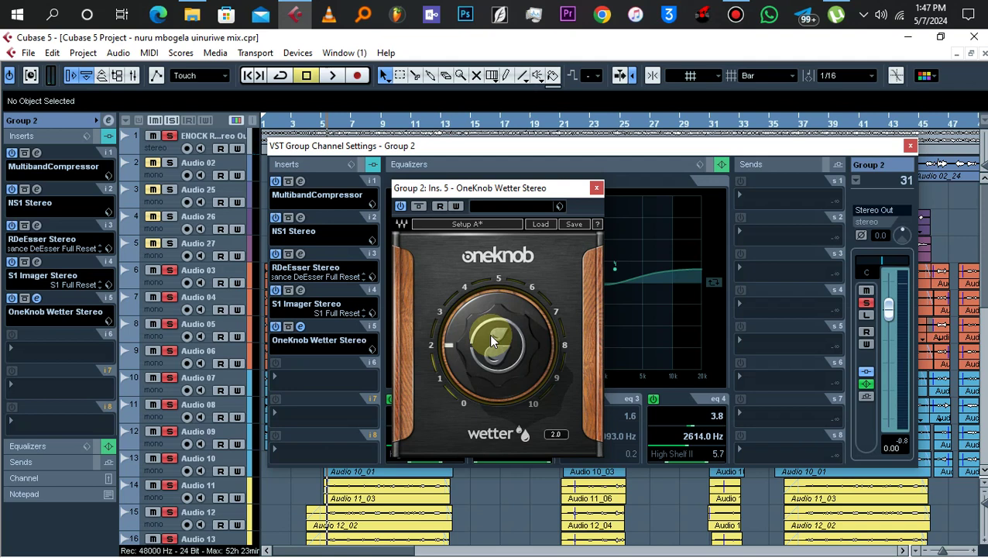
Close the OneKnob Wetter plug-in and Group 2's channel settings to return to the project arrangement
{"action": "left_click", "coordinate": [597, 188]}
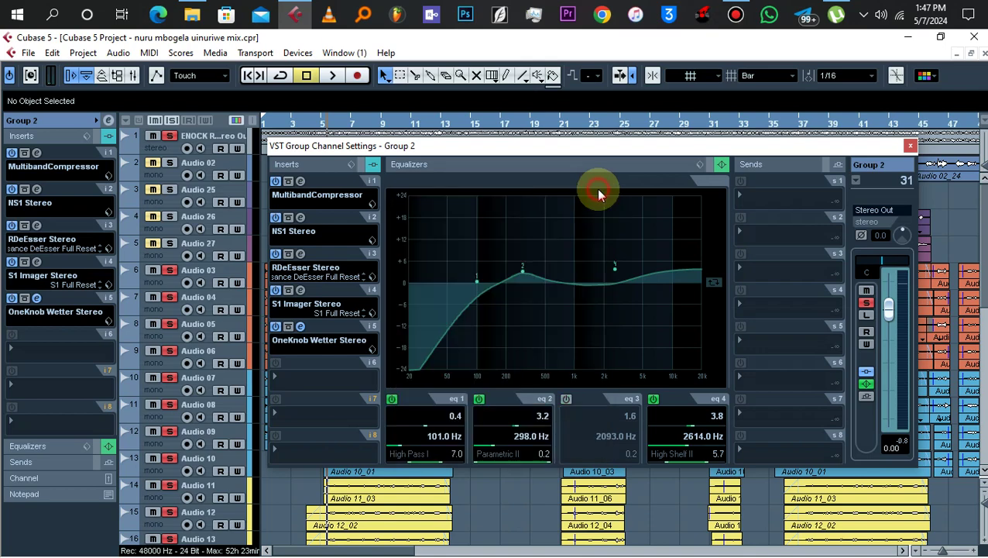
{"action": "left_click_drag", "start_coordinate": [708, 146], "coordinate": [613, 163]}
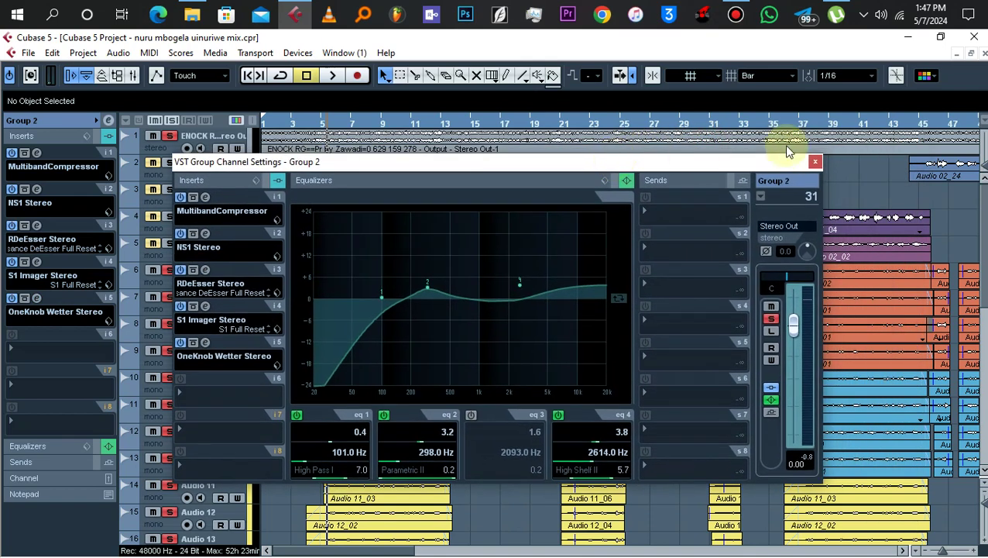
{"action": "left_click", "coordinate": [813, 163]}
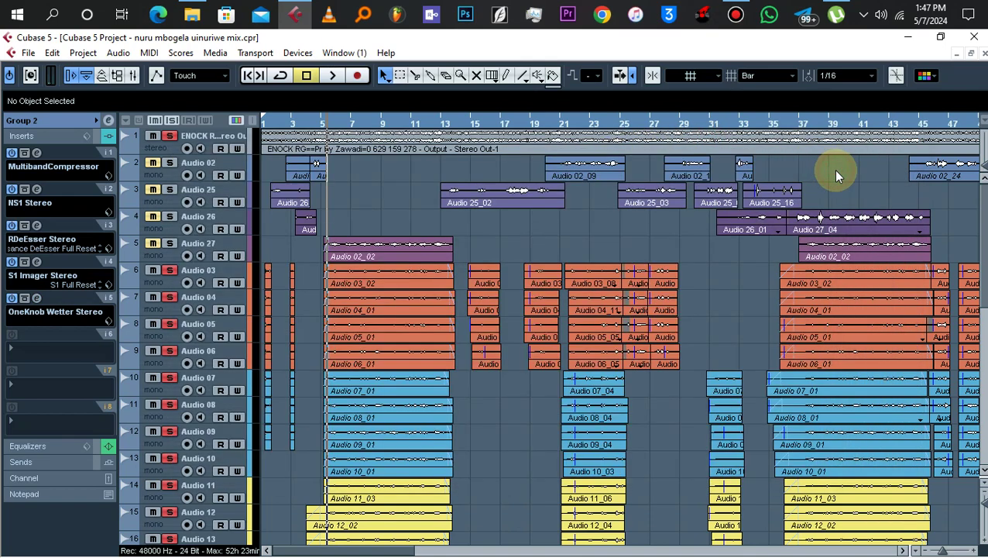